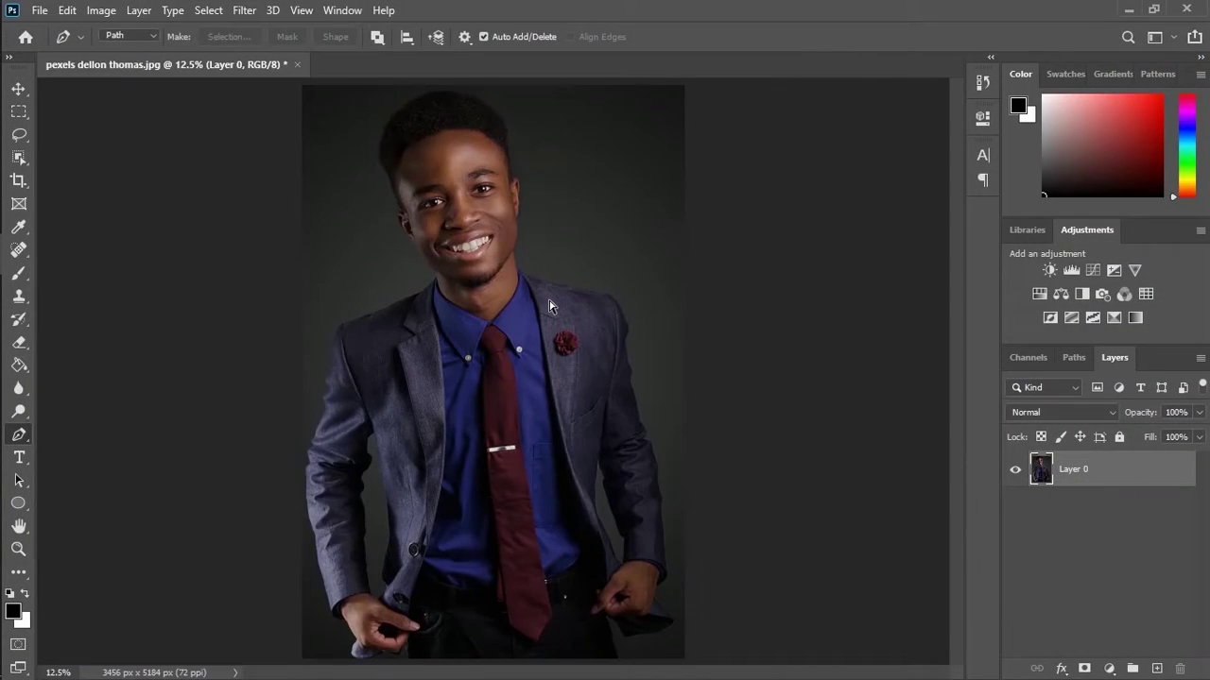
Show the pexels dellon thomas.jpg portrait as a single unlocked Layer 0
{"action": "scroll", "coordinate": [549, 305], "scroll_direction": "up", "scroll_amount": 4}
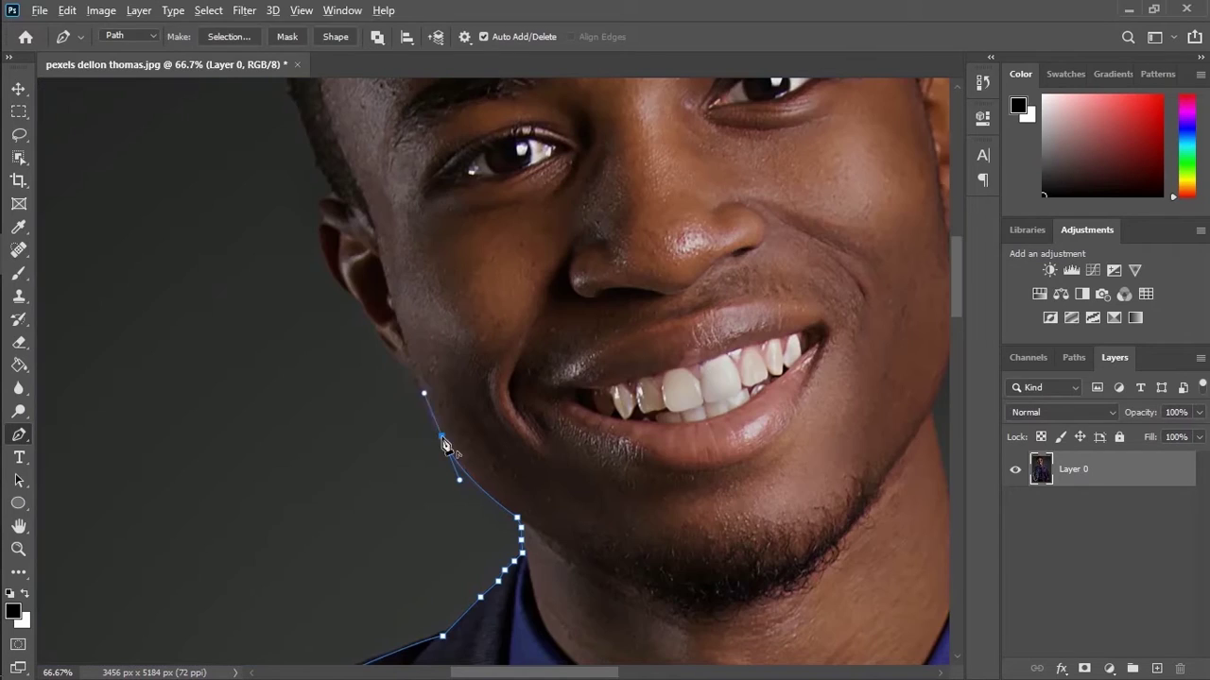
Trace the pen path up the jaw and around the near ear
{"action": "left_click", "coordinate": [412, 375]}
{"action": "left_click_drag", "start_coordinate": [413, 375], "coordinate": [449, 442]}
{"action": "left_click", "coordinate": [429, 423]}
{"action": "left_click", "coordinate": [419, 408]}
{"action": "left_click", "coordinate": [408, 392]}
{"action": "left_click", "coordinate": [395, 368]}
{"action": "mouse_move", "coordinate": [382, 290]}
{"action": "left_mouse_down"}
{"action": "mouse_move", "coordinate": [464, 350]}
{"action": "mouse_move", "coordinate": [470, 373]}
{"action": "mouse_move", "coordinate": [451, 352]}
{"action": "mouse_move", "coordinate": [488, 426]}
{"action": "left_mouse_up"}
{"action": "left_click", "coordinate": [464, 437]}
{"action": "left_click", "coordinate": [454, 357]}
Continue the path up the temple, across the top of the hair and down the other side
{"action": "left_click", "coordinate": [502, 454]}
{"action": "left_click", "coordinate": [496, 436]}
{"action": "left_click", "coordinate": [491, 407]}
{"action": "left_click", "coordinate": [478, 380]}
{"action": "left_click", "coordinate": [455, 343]}
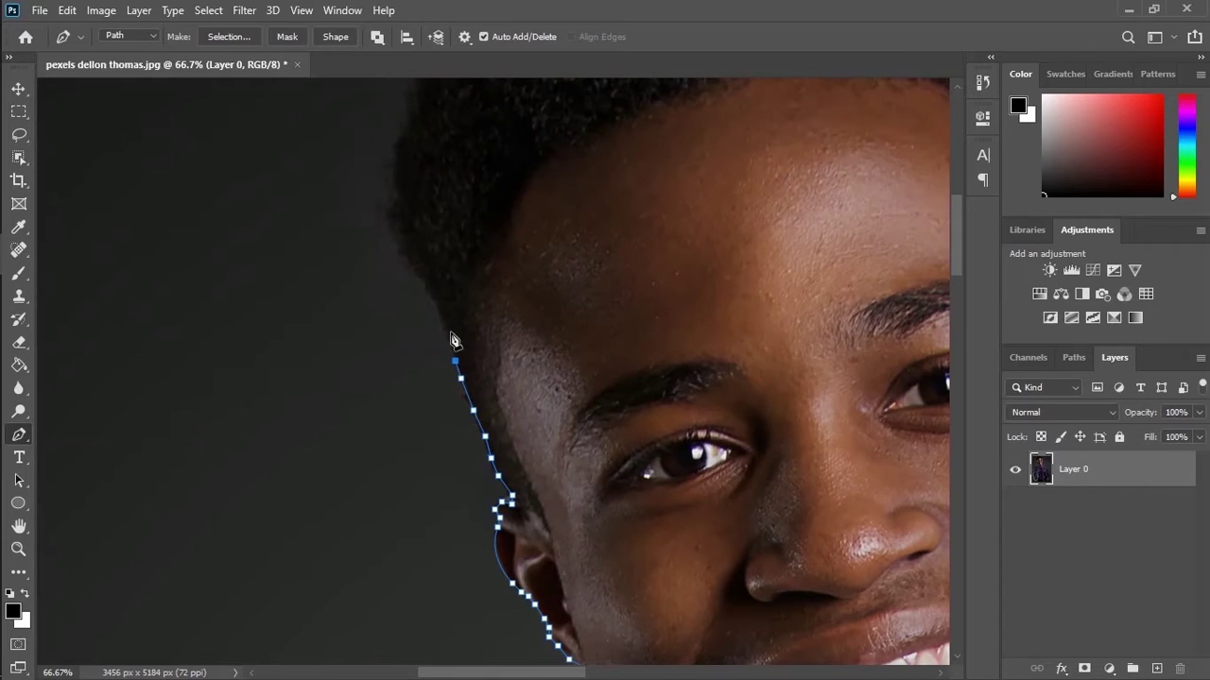
{"action": "left_click_drag", "start_coordinate": [456, 343], "coordinate": [460, 524]}
{"action": "left_click", "coordinate": [446, 444]}
{"action": "left_click", "coordinate": [475, 359]}
{"action": "left_click", "coordinate": [554, 244]}
{"action": "left_click_drag", "start_coordinate": [581, 249], "coordinate": [391, 481]}
{"action": "left_click", "coordinate": [424, 438]}
{"action": "left_click", "coordinate": [532, 391]}
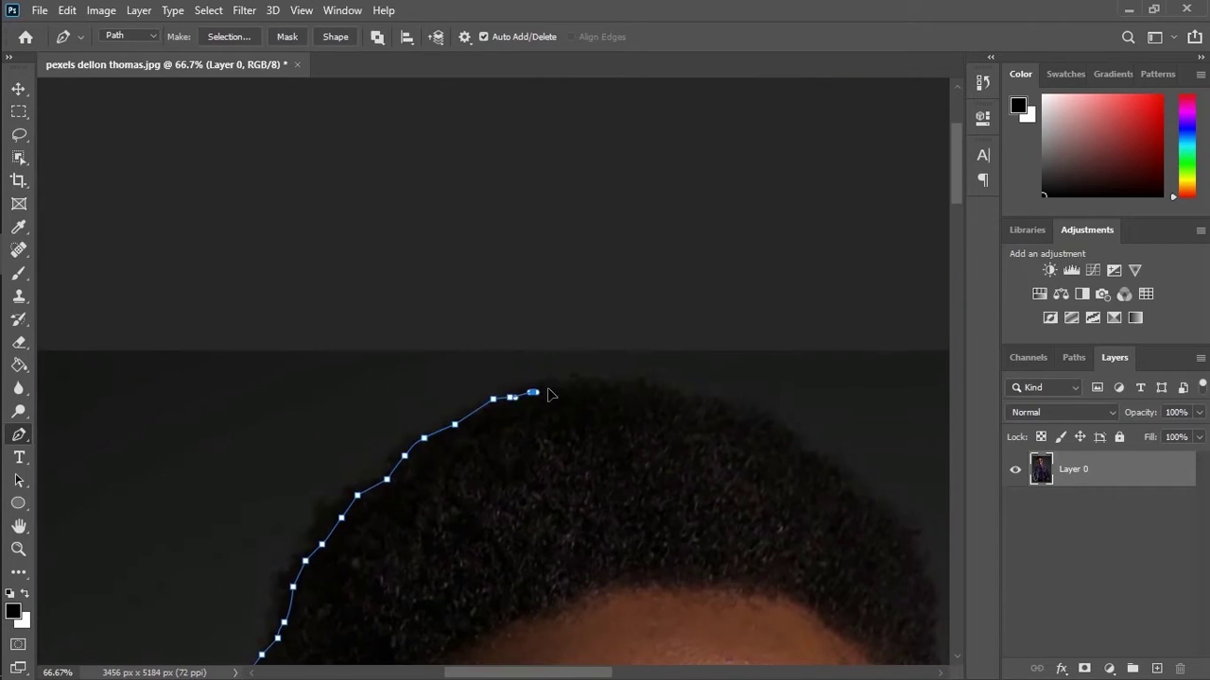
{"action": "left_click", "coordinate": [622, 384]}
{"action": "left_click", "coordinate": [735, 419]}
{"action": "left_click", "coordinate": [772, 428]}
{"action": "left_click", "coordinate": [839, 479]}
{"action": "left_click_drag", "start_coordinate": [880, 513], "coordinate": [567, 413]}
{"action": "left_click", "coordinate": [605, 456]}
Trace the path around the far ear from its top down to the lobe
{"action": "left_click", "coordinate": [627, 563]}
{"action": "left_click_drag", "start_coordinate": [633, 576], "coordinate": [525, 422]}
{"action": "left_click", "coordinate": [527, 477]}
{"action": "left_click", "coordinate": [535, 536]}
{"action": "left_click_drag", "start_coordinate": [539, 565], "coordinate": [496, 391]}
{"action": "left_click", "coordinate": [504, 433]}
{"action": "left_click_drag", "start_coordinate": [537, 439], "coordinate": [543, 454]}
{"action": "left_click", "coordinate": [540, 461]}
{"action": "left_click", "coordinate": [541, 472]}
{"action": "left_click_drag", "start_coordinate": [543, 496], "coordinate": [514, 394]}
{"action": "left_click", "coordinate": [506, 401]}
{"action": "left_click", "coordinate": [504, 419]}
{"action": "left_click", "coordinate": [510, 465]}
{"action": "left_click", "coordinate": [508, 499]}
Carry the path along the jaw and down the neck to finish the outline
{"action": "left_click", "coordinate": [499, 536]}
{"action": "left_click_drag", "start_coordinate": [499, 541], "coordinate": [486, 359]}
{"action": "left_click_drag", "start_coordinate": [416, 517], "coordinate": [387, 597]}
{"action": "left_click_drag", "start_coordinate": [387, 597], "coordinate": [408, 413]}
{"action": "left_click", "coordinate": [432, 462]}
{"action": "left_click", "coordinate": [457, 484]}
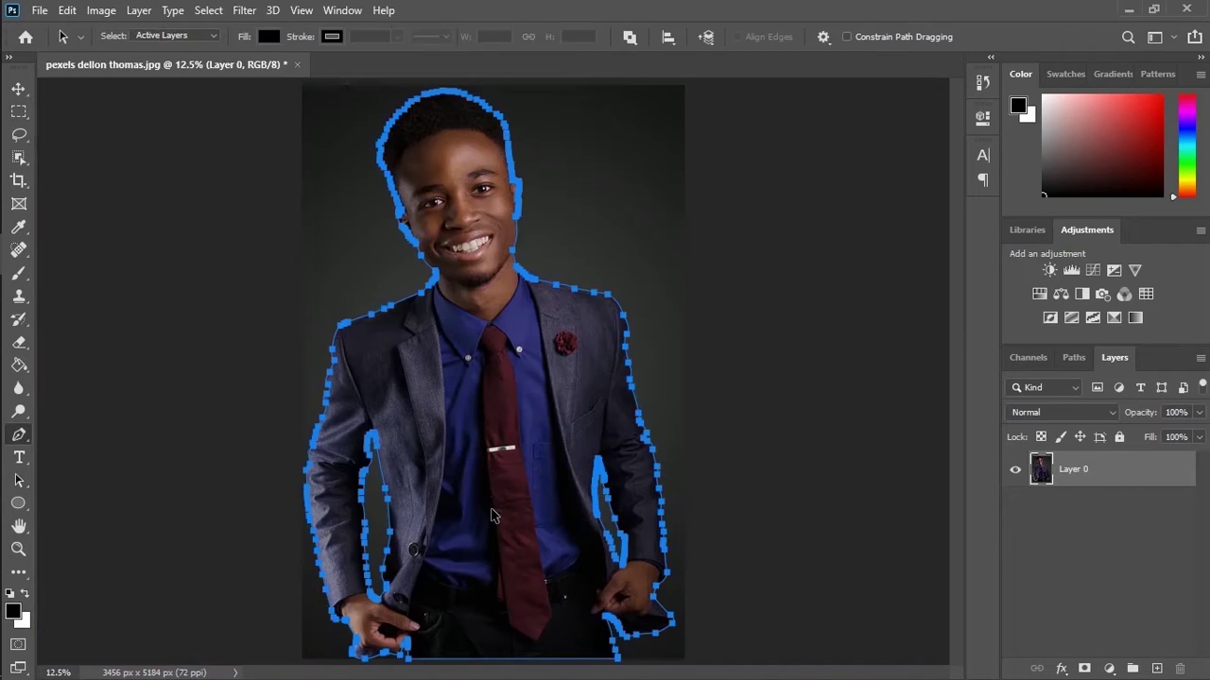
{"action": "key", "text": "p"}
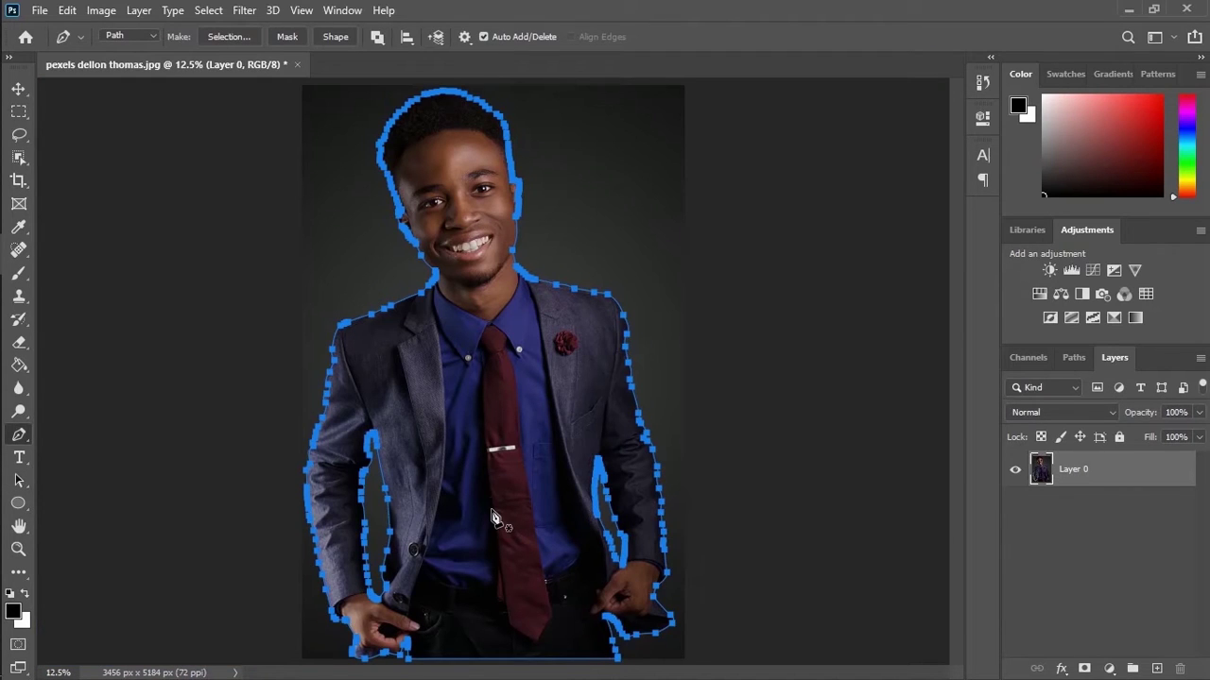
Convert the traced path into a selection and duplicate the masked cutout layer
{"action": "right_click", "coordinate": [486, 365]}
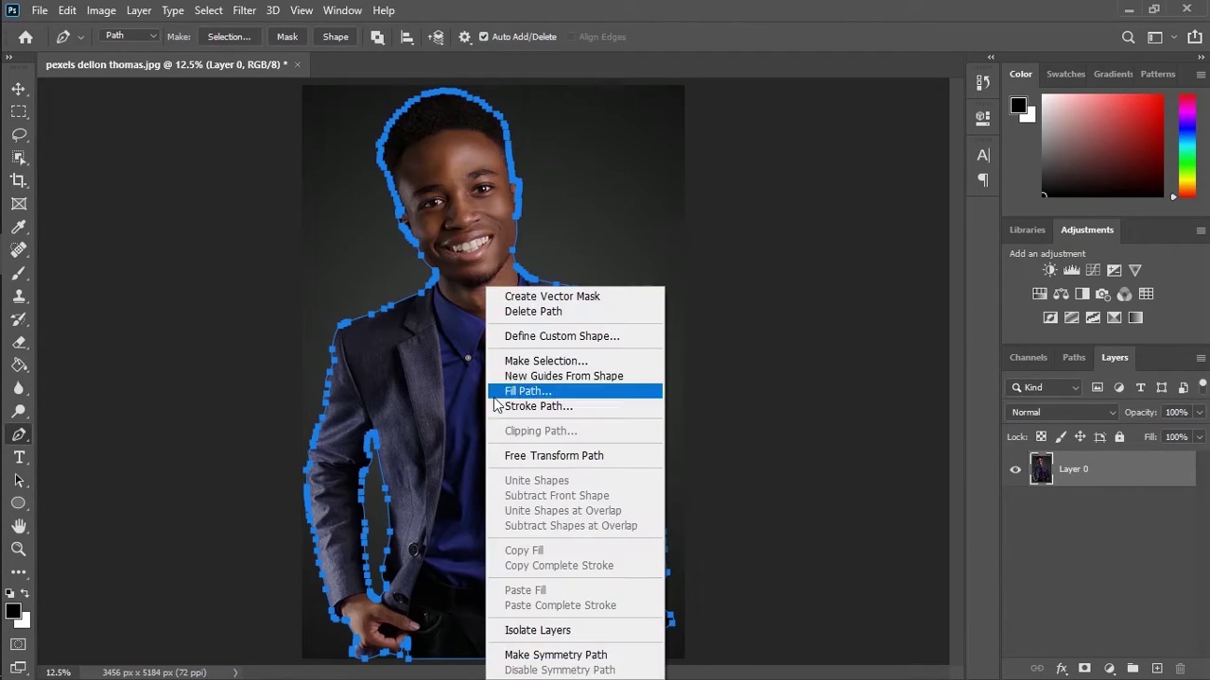
{"action": "left_click", "coordinate": [511, 363]}
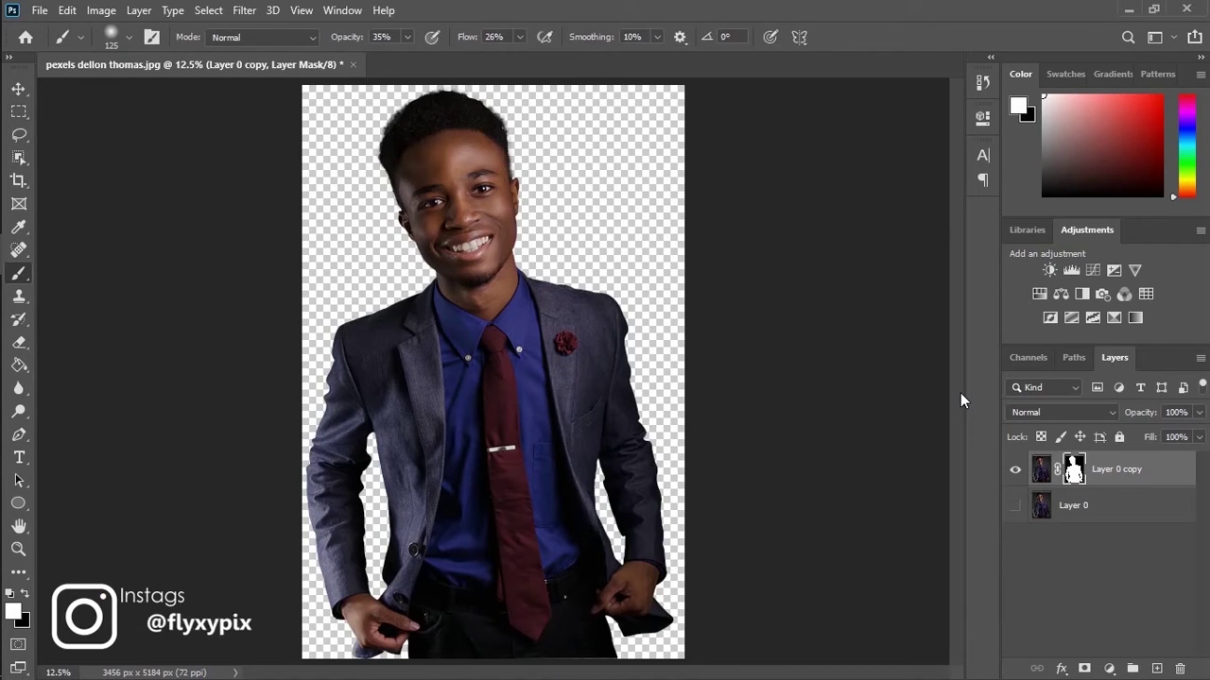
{"action": "key", "text": "x"}
{"action": "key", "text": "ctrl+j"}
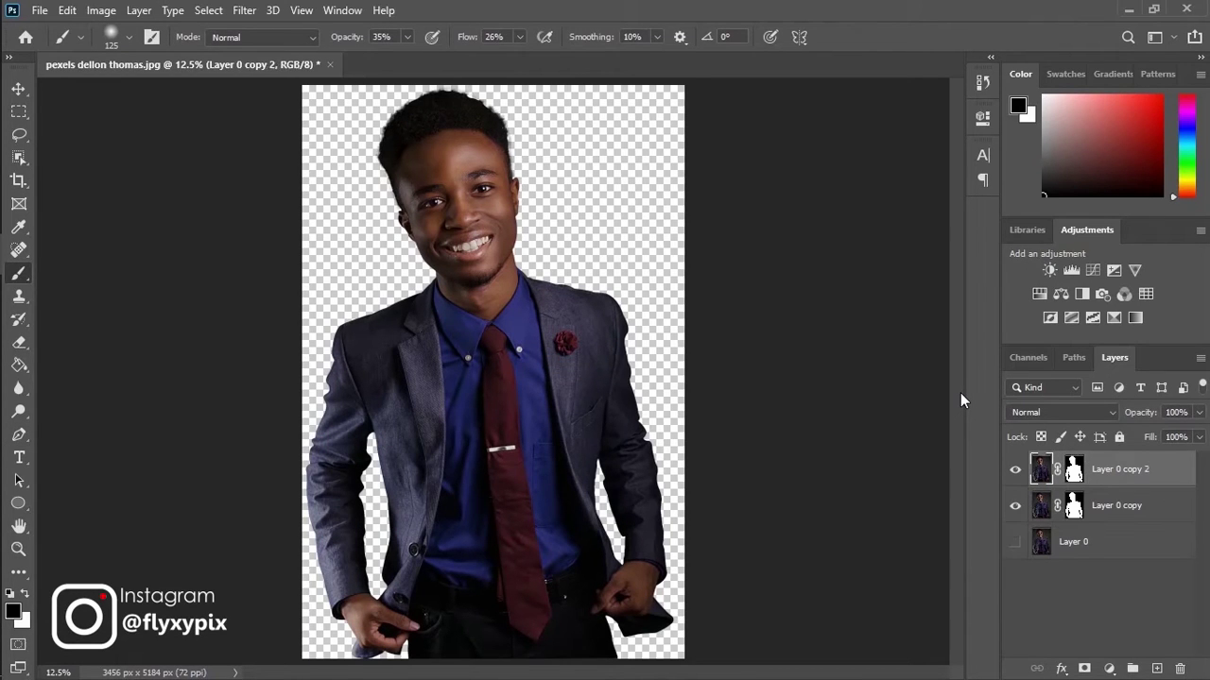
Hide the lower copy and apply the top copy's layer mask to its pixels
{"action": "left_click", "coordinate": [1074, 470]}
{"action": "key", "text": "x"}
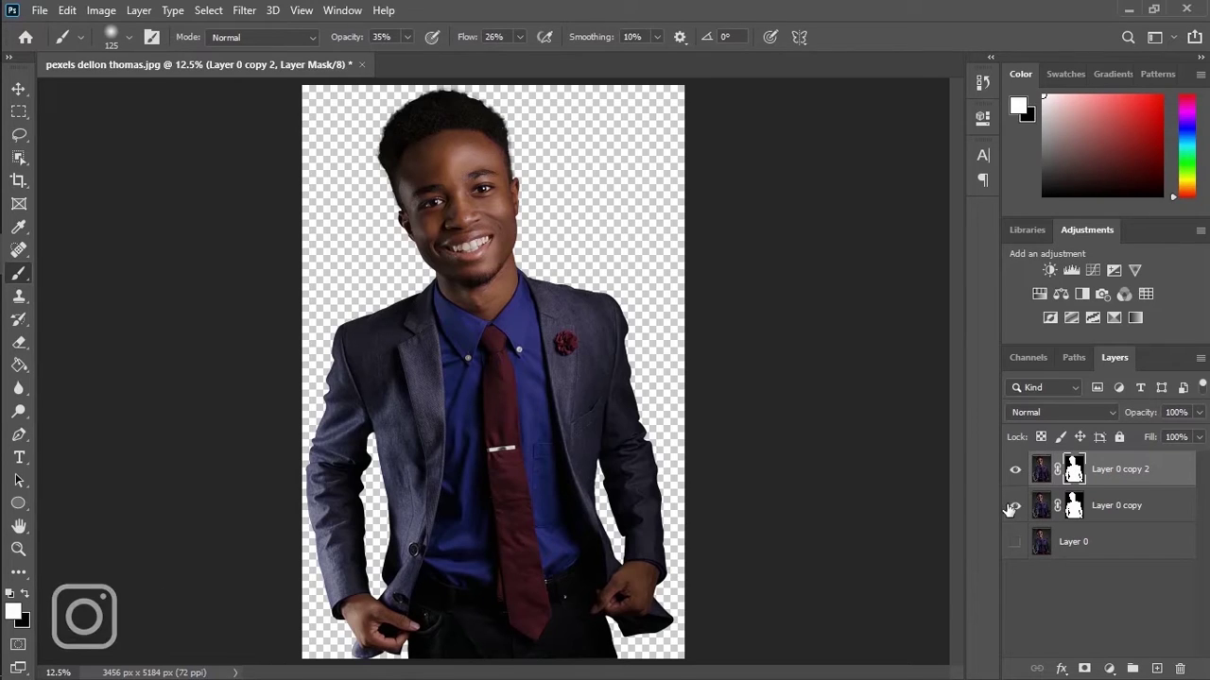
{"action": "left_click", "coordinate": [1015, 505]}
{"action": "right_click", "coordinate": [1076, 472]}
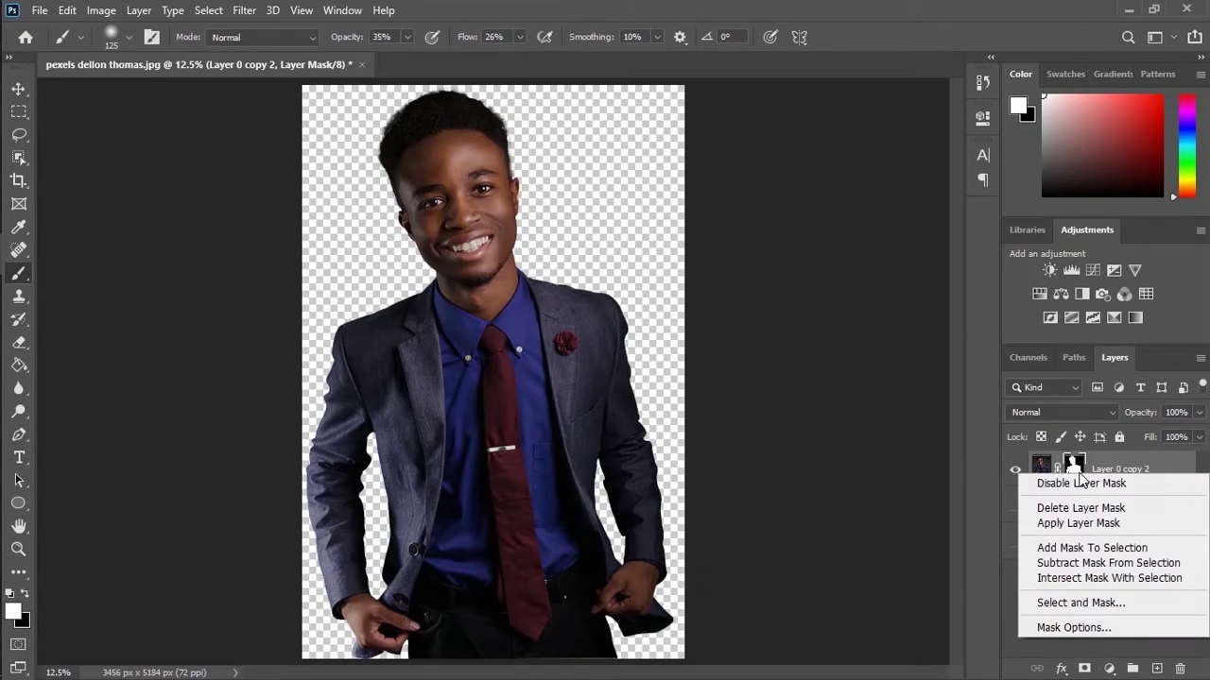
{"action": "left_click", "coordinate": [1087, 525]}
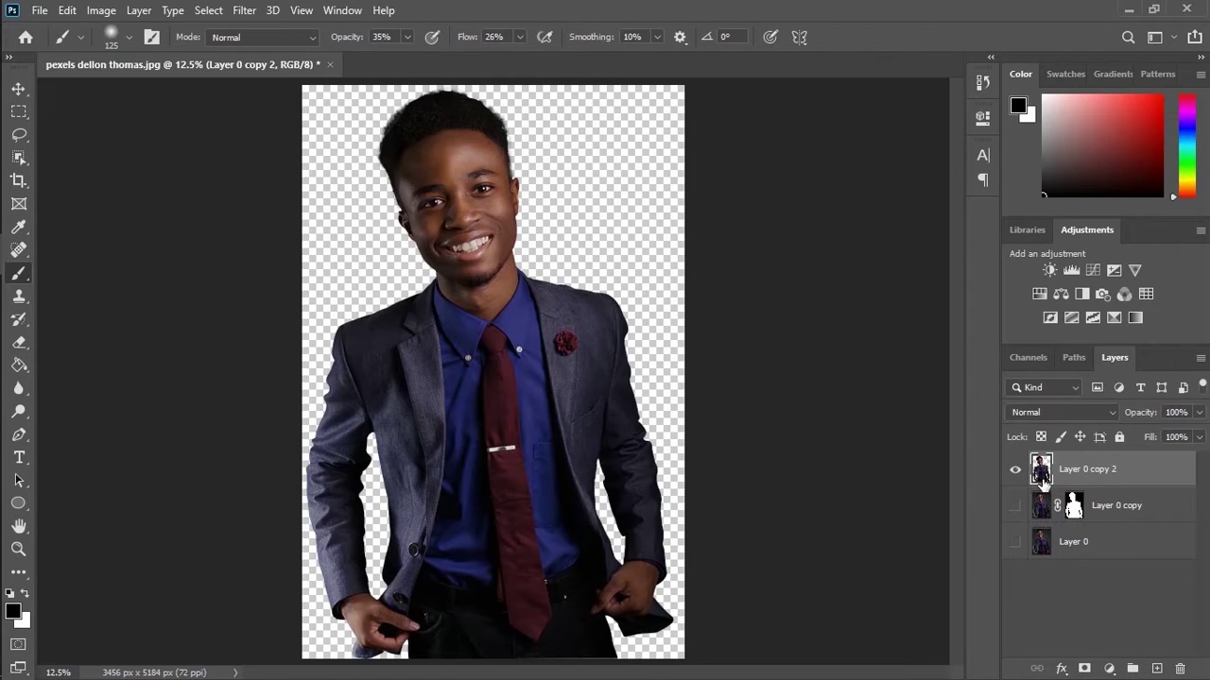
{"action": "left_click", "coordinate": [240, 12]}
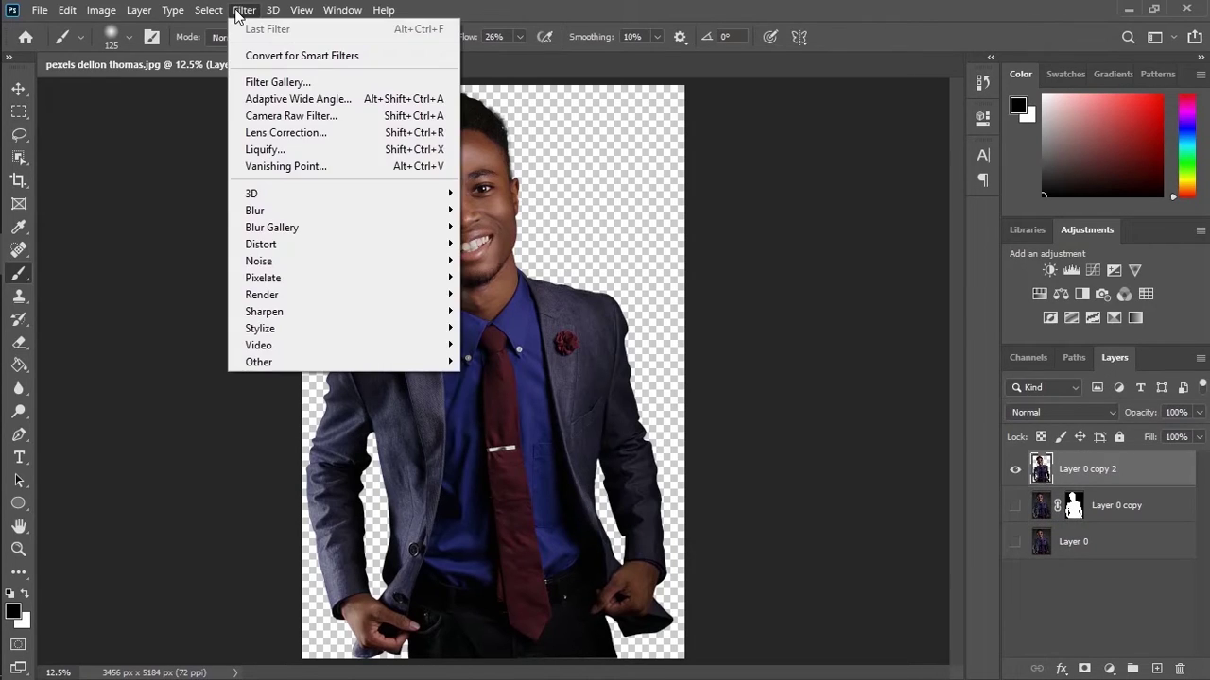
In Liquify, push both mouth corners up into the cheeks with a 125-size Forward Warp brush
{"action": "left_click", "coordinate": [265, 149]}
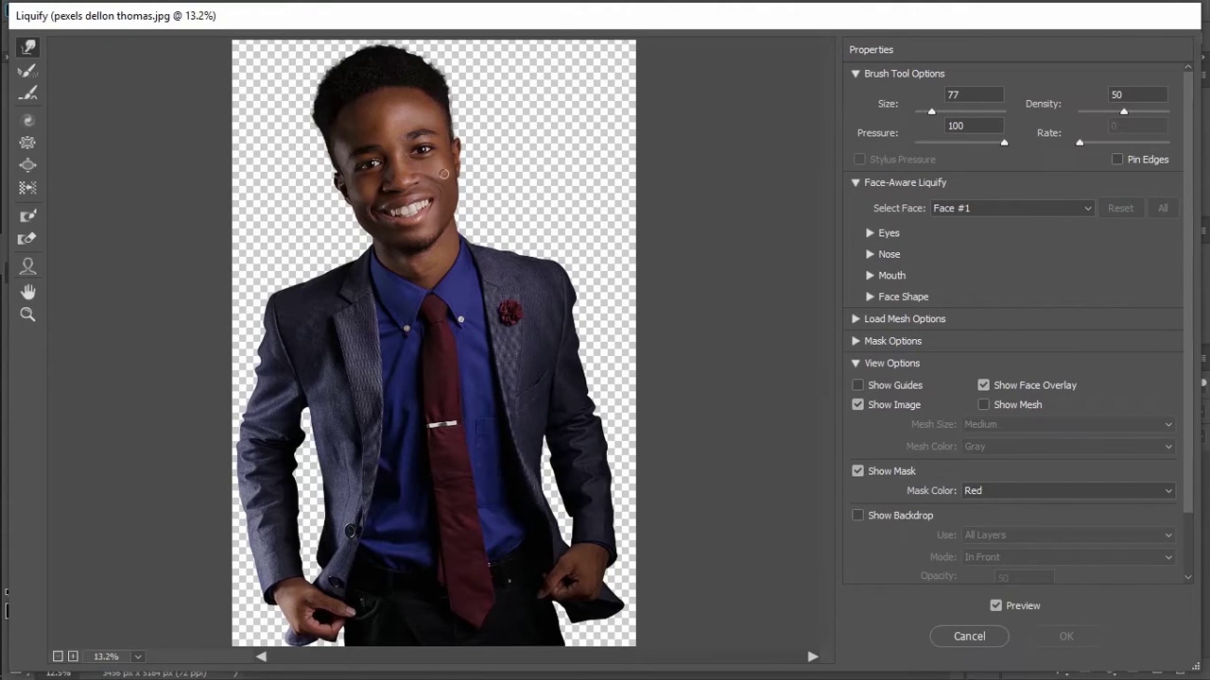
{"action": "scroll", "coordinate": [443, 173], "scroll_direction": "up", "scroll_amount": 4}
{"action": "key", "text": "bracketright"}
{"action": "key", "text": "bracketright"}
{"action": "key", "text": "bracketright"}
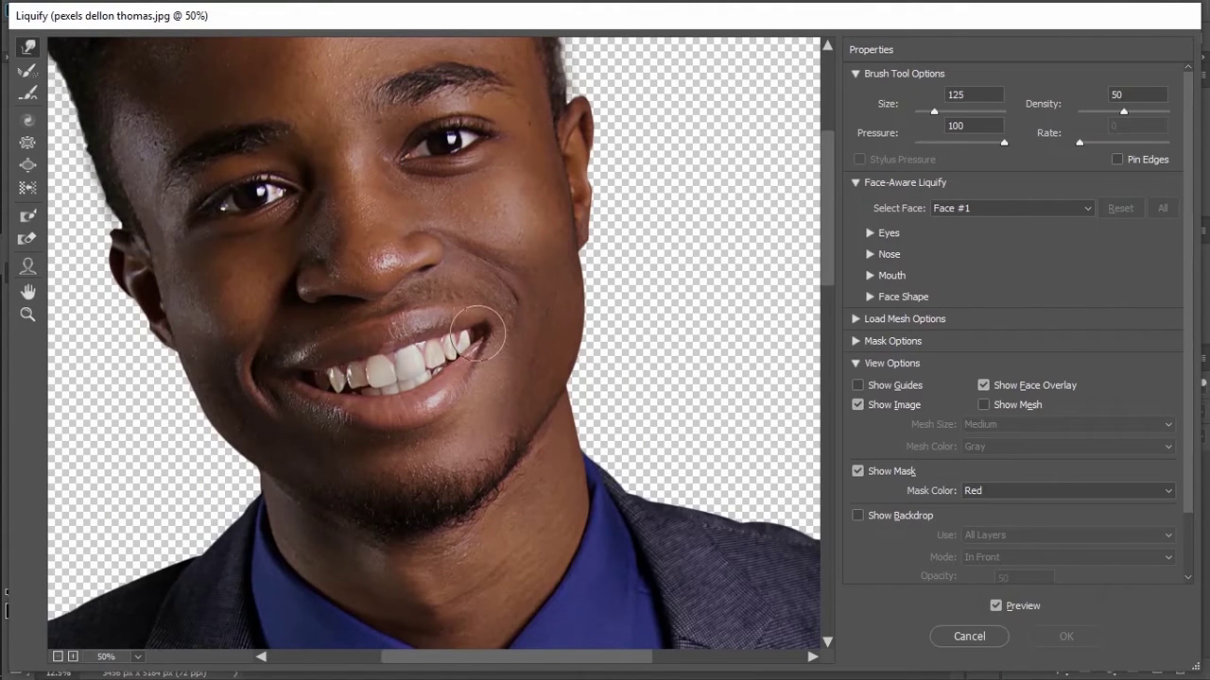
{"action": "left_click_drag", "start_coordinate": [478, 334], "coordinate": [530, 229]}
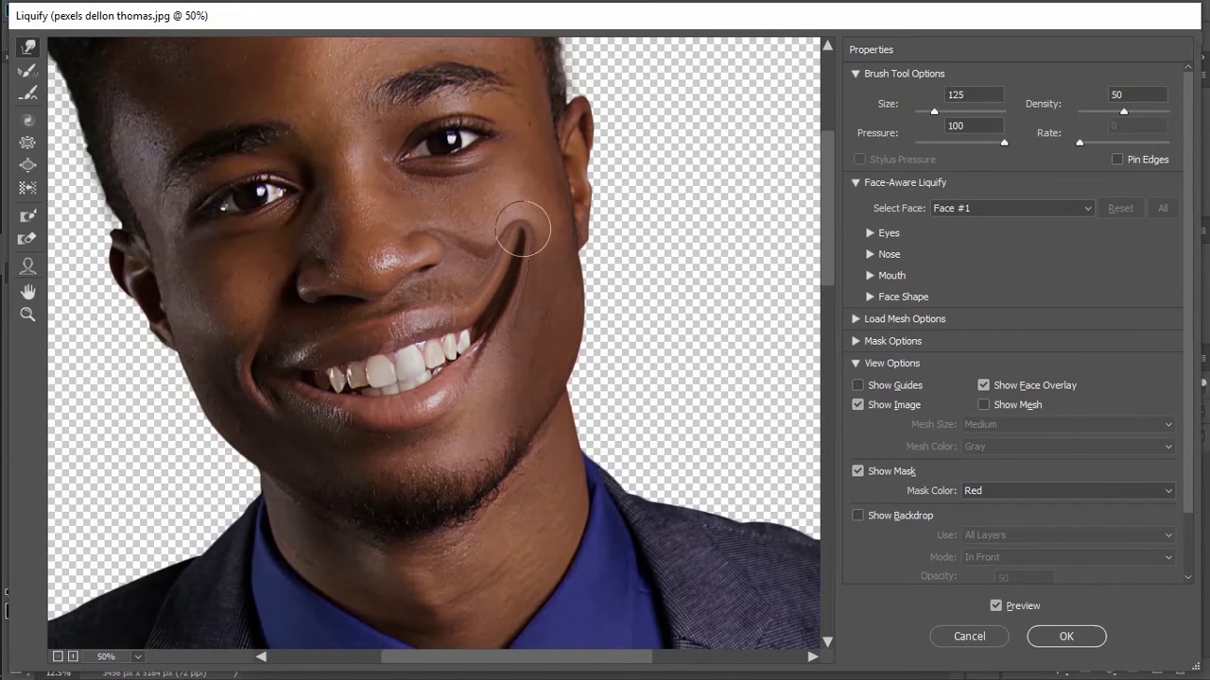
{"action": "mouse_move", "coordinate": [302, 374]}
{"action": "left_mouse_down"}
{"action": "mouse_move", "coordinate": [274, 354]}
{"action": "mouse_move", "coordinate": [298, 383]}
{"action": "mouse_move", "coordinate": [229, 317]}
{"action": "mouse_move", "coordinate": [258, 371]}
{"action": "mouse_move", "coordinate": [227, 328]}
{"action": "left_mouse_up"}
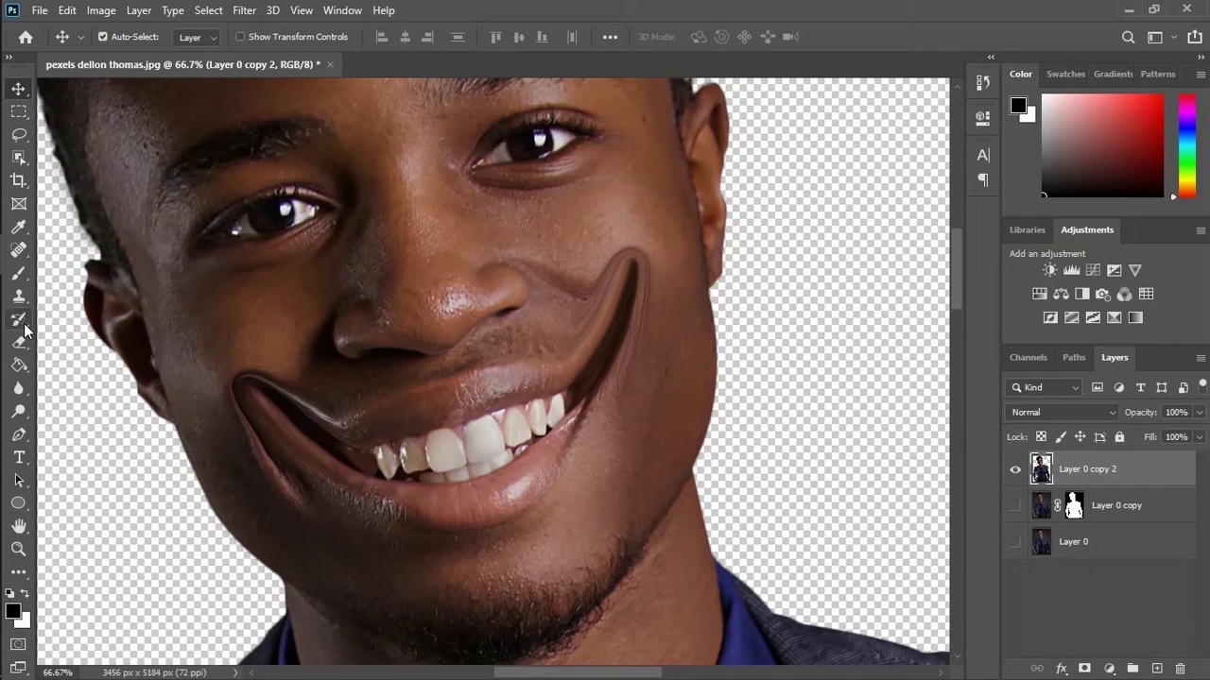
{"action": "left_click", "coordinate": [23, 277]}
Blend the warped cheeks with the Mixer Brush shrunk to size 45
{"action": "left_click", "coordinate": [75, 323]}
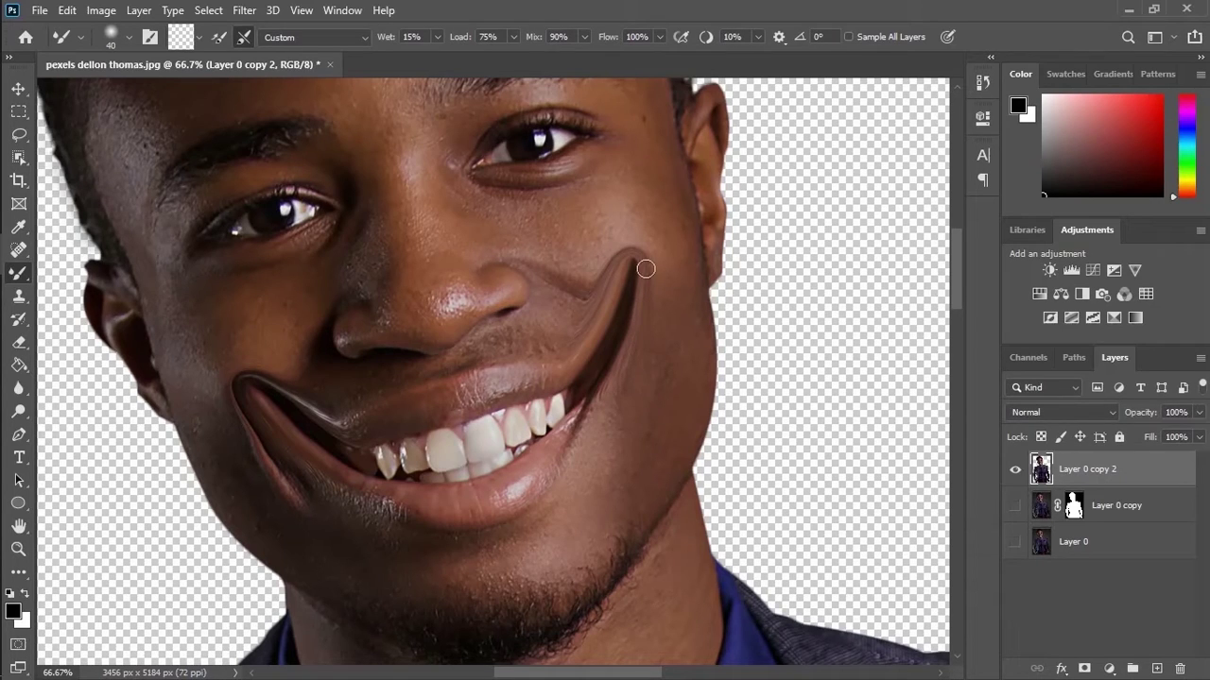
{"action": "key", "text": "bracketleft"}
{"action": "key", "text": "bracketleft"}
{"action": "key", "text": "bracketleft"}
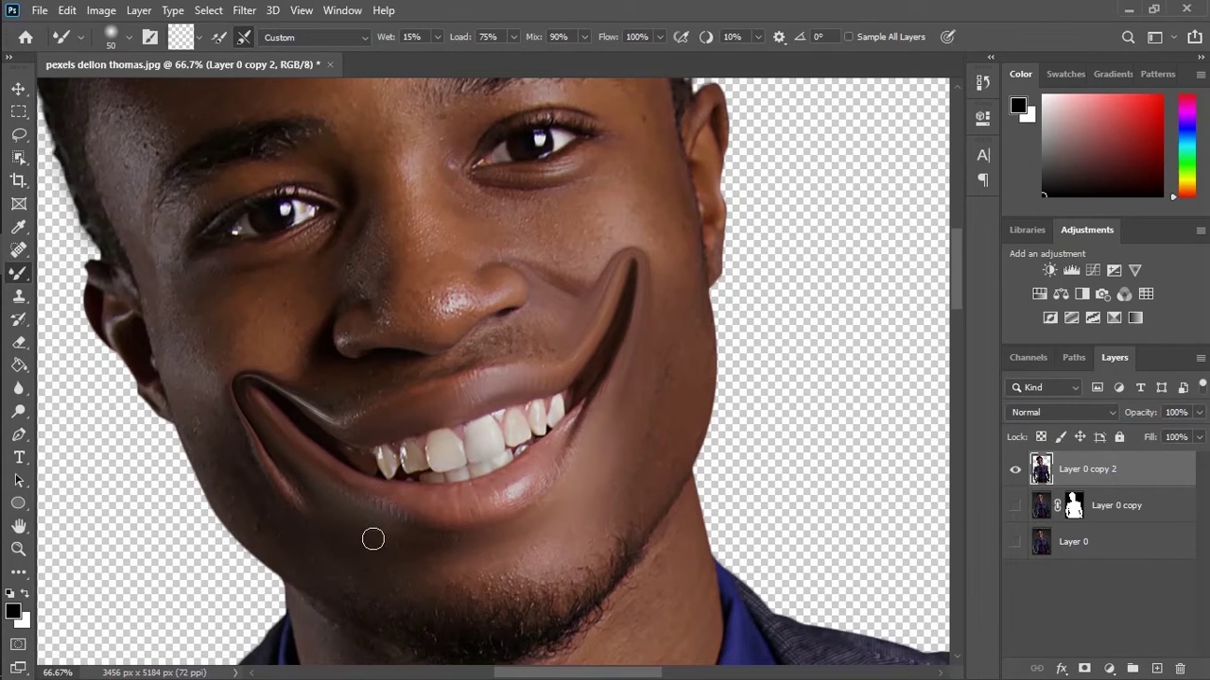
{"action": "key", "text": "ctrl+minus"}
{"action": "key", "text": "ctrl+minus"}
{"action": "key", "text": "ctrl+minus"}
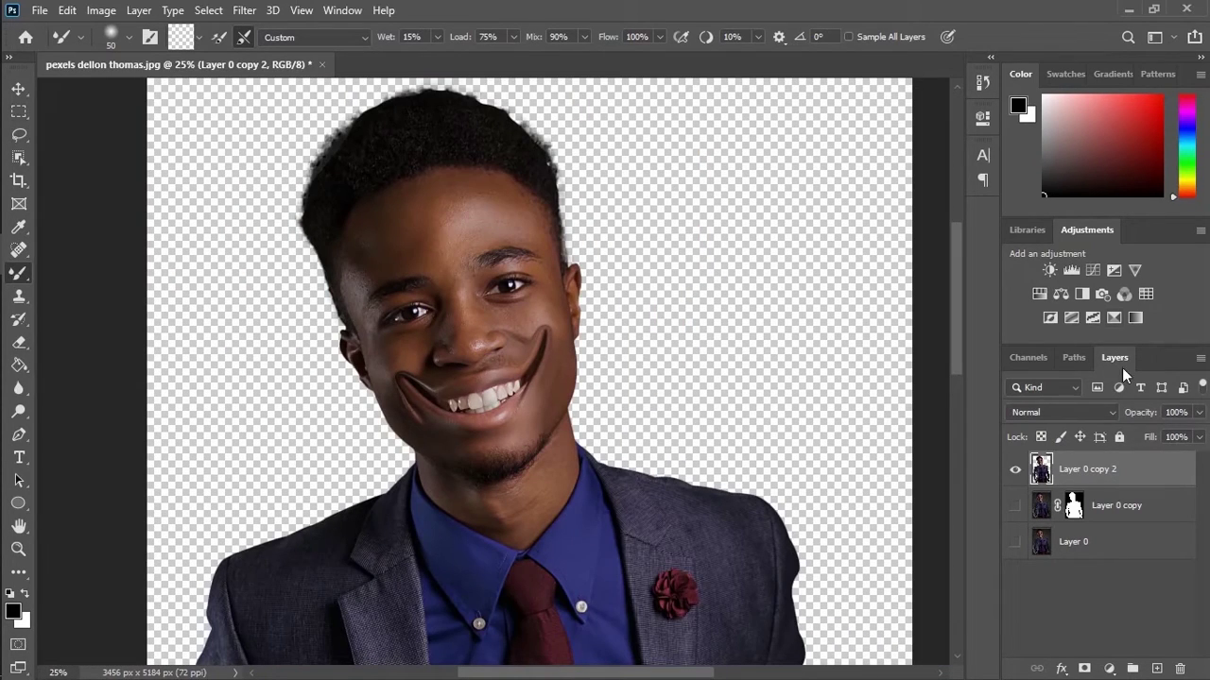
{"action": "left_click", "coordinate": [1113, 270]}
Raise Exposure 1 to +8.00 and invert its mask to hide the effect
{"action": "left_click_drag", "start_coordinate": [830, 213], "coordinate": [905, 217]}
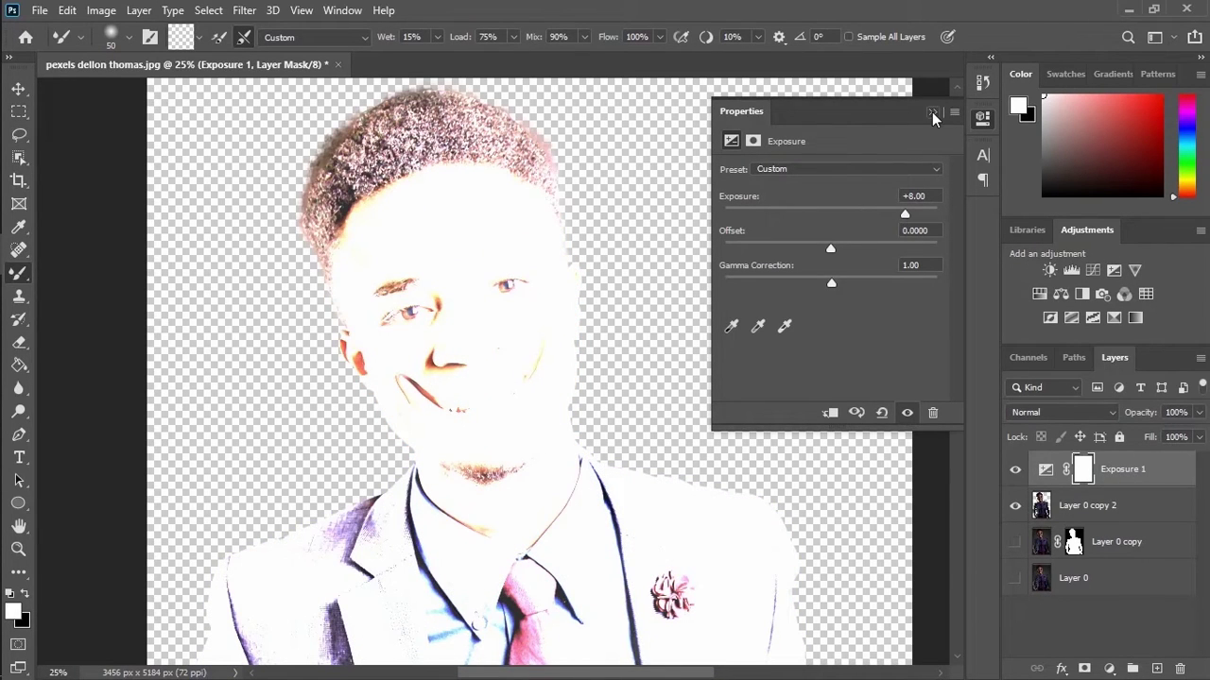
{"action": "left_click", "coordinate": [932, 111]}
{"action": "key", "text": "ctrl+i"}
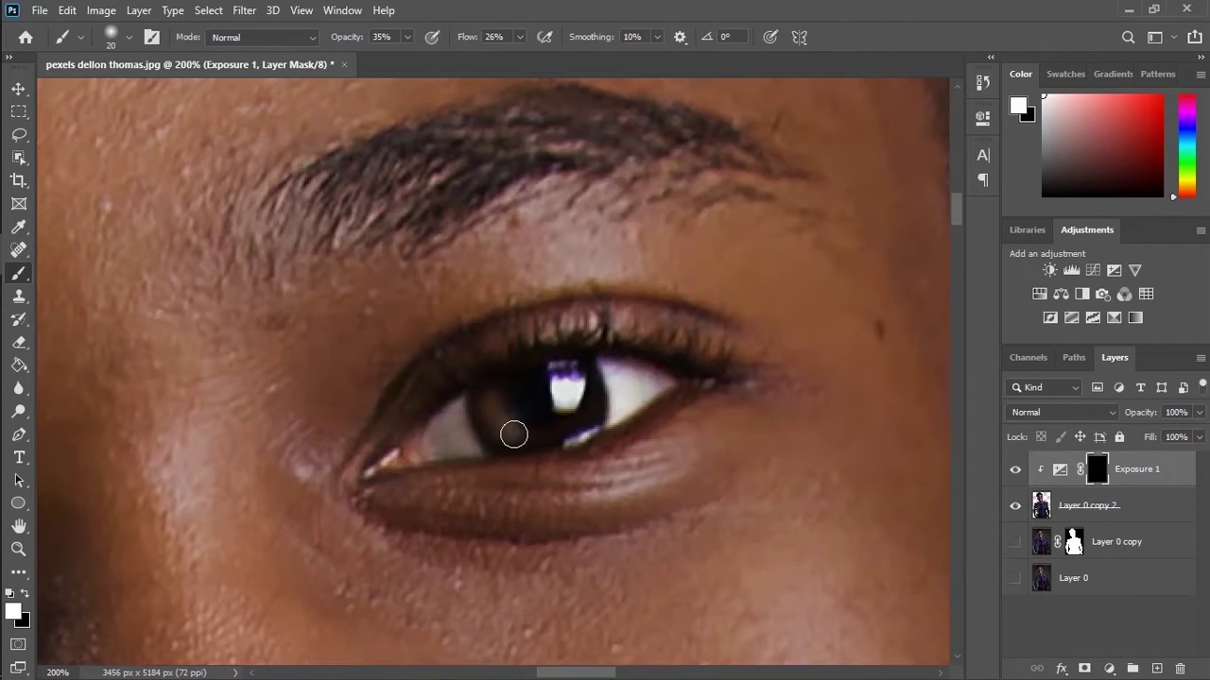
Paint the exposure back into parts of the face, resizing the brush between 10 and 30
{"action": "mouse_move", "coordinate": [514, 429]}
{"action": "left_mouse_down"}
{"action": "mouse_move", "coordinate": [472, 406]}
{"action": "mouse_move", "coordinate": [491, 380]}
{"action": "mouse_move", "coordinate": [514, 424]}
{"action": "mouse_move", "coordinate": [558, 428]}
{"action": "mouse_move", "coordinate": [595, 381]}
{"action": "mouse_move", "coordinate": [598, 407]}
{"action": "mouse_move", "coordinate": [594, 377]}
{"action": "mouse_move", "coordinate": [587, 432]}
{"action": "mouse_move", "coordinate": [506, 447]}
{"action": "mouse_move", "coordinate": [542, 435]}
{"action": "mouse_move", "coordinate": [500, 399]}
{"action": "mouse_move", "coordinate": [502, 424]}
{"action": "mouse_move", "coordinate": [487, 410]}
{"action": "mouse_move", "coordinate": [513, 430]}
{"action": "mouse_move", "coordinate": [498, 425]}
{"action": "mouse_move", "coordinate": [539, 439]}
{"action": "mouse_move", "coordinate": [602, 416]}
{"action": "left_mouse_up"}
{"action": "key", "text": "]"}
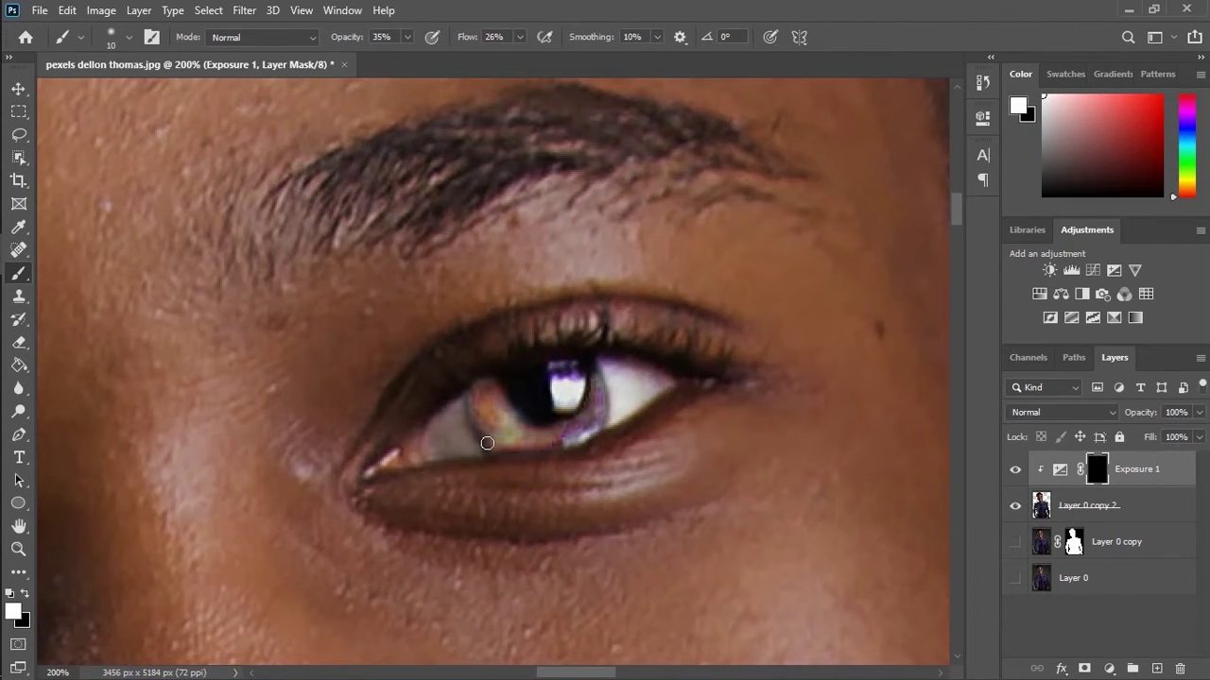
{"action": "key", "text": "]"}
{"action": "key", "text": "]"}
{"action": "mouse_move", "coordinate": [233, 488]}
{"action": "left_mouse_down"}
{"action": "mouse_move", "coordinate": [607, 415]}
{"action": "mouse_move", "coordinate": [611, 430]}
{"action": "mouse_move", "coordinate": [592, 418]}
{"action": "mouse_move", "coordinate": [590, 393]}
{"action": "mouse_move", "coordinate": [601, 426]}
{"action": "mouse_move", "coordinate": [646, 430]}
{"action": "mouse_move", "coordinate": [695, 403]}
{"action": "mouse_move", "coordinate": [636, 426]}
{"action": "mouse_move", "coordinate": [588, 389]}
{"action": "mouse_move", "coordinate": [630, 460]}
{"action": "left_mouse_up"}
{"action": "key", "text": "["}
{"action": "key", "text": "["}
{"action": "key", "text": "ctrl+minus"}
{"action": "key", "text": "ctrl+minus"}
{"action": "key", "text": "ctrl+minus"}
{"action": "key", "text": "ctrl+minus"}
{"action": "key", "text": "ctrl+minus"}
{"action": "key", "text": "ctrl+minus"}
{"action": "key", "text": "ctrl+minus"}
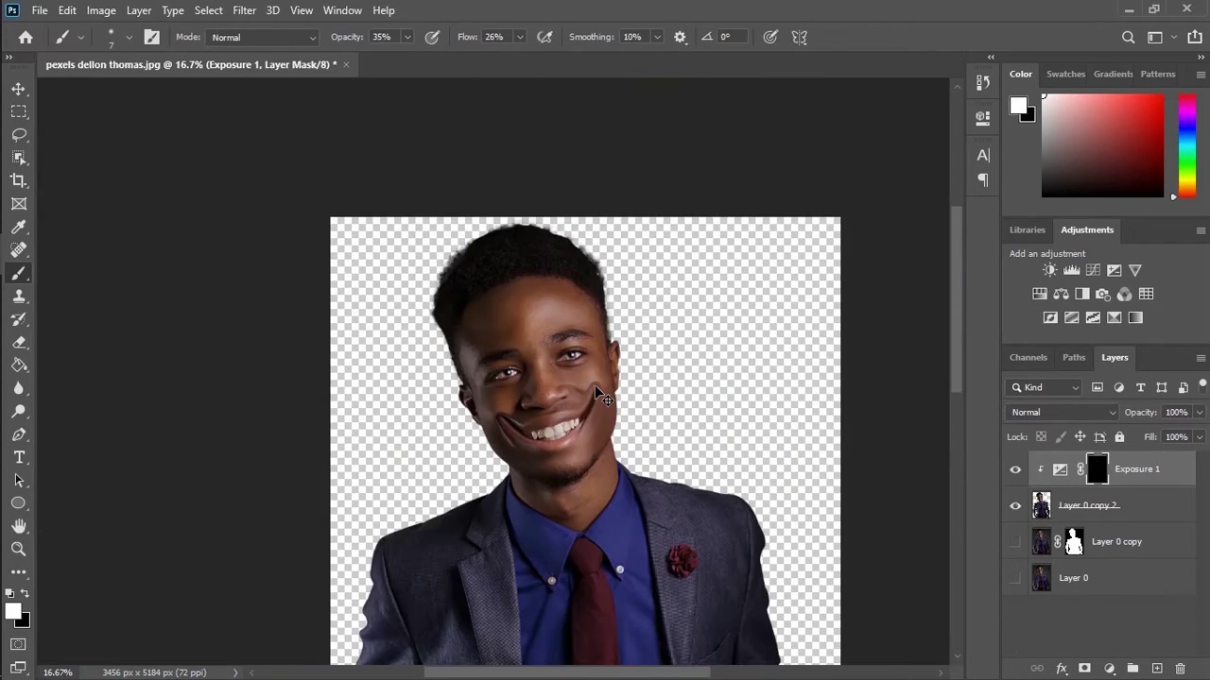
{"action": "left_click_drag", "start_coordinate": [673, 469], "coordinate": [599, 315]}
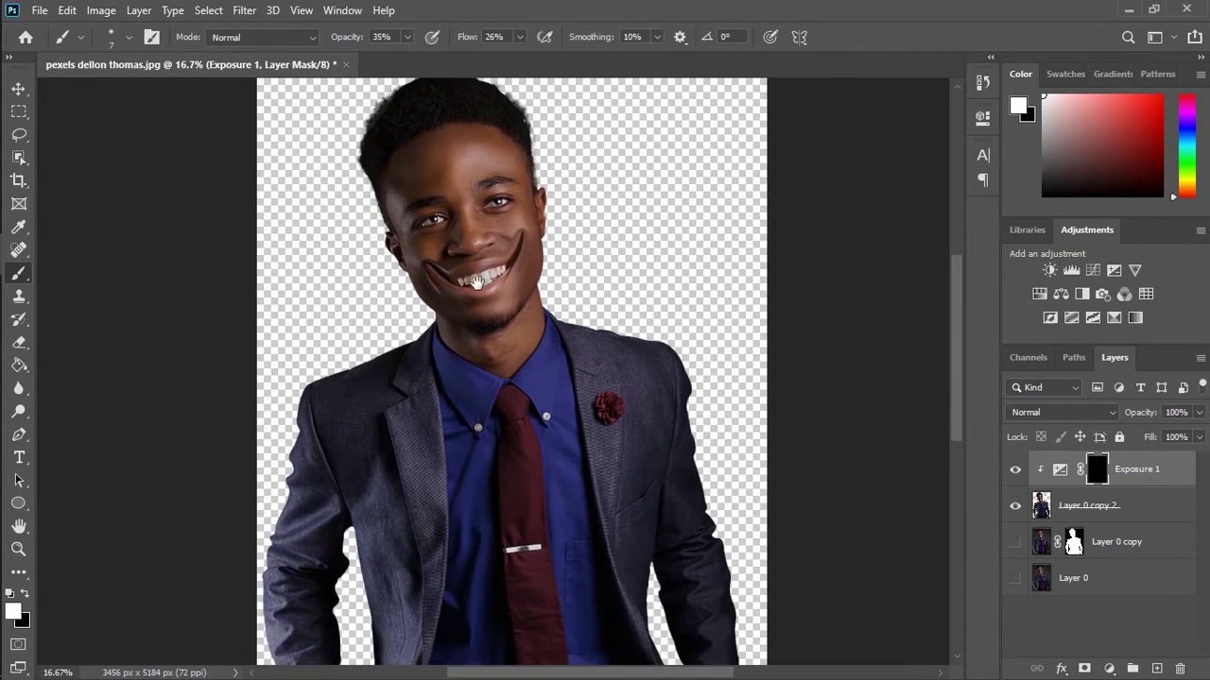
{"action": "left_click_drag", "start_coordinate": [487, 367], "coordinate": [494, 380]}
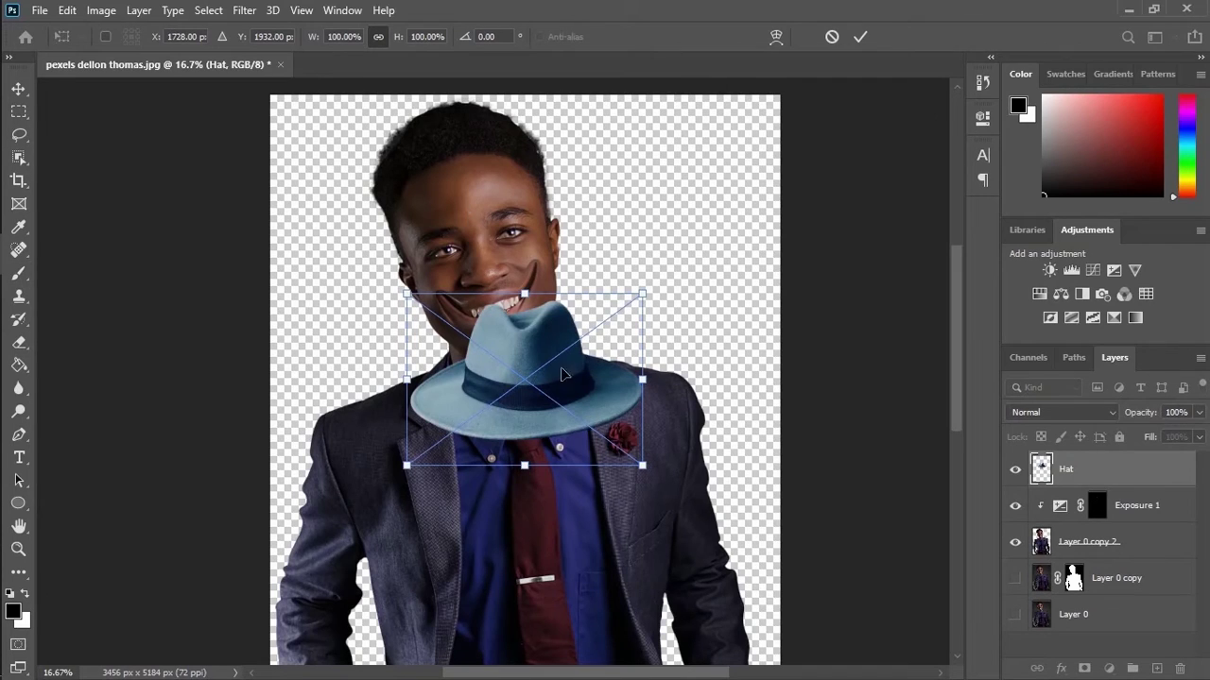
Place the hat on the head and extend the canvas upward with the Crop tool
{"action": "left_click_drag", "start_coordinate": [534, 369], "coordinate": [473, 196]}
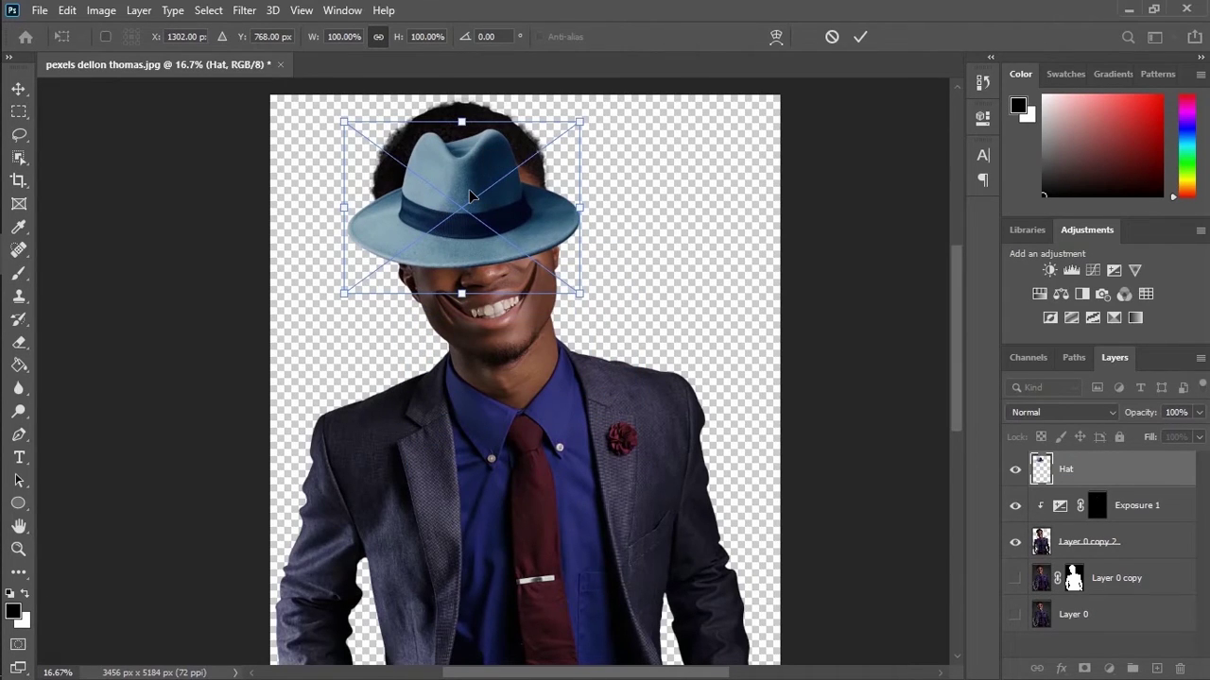
{"action": "key", "text": "Return"}
{"action": "key", "text": "c"}
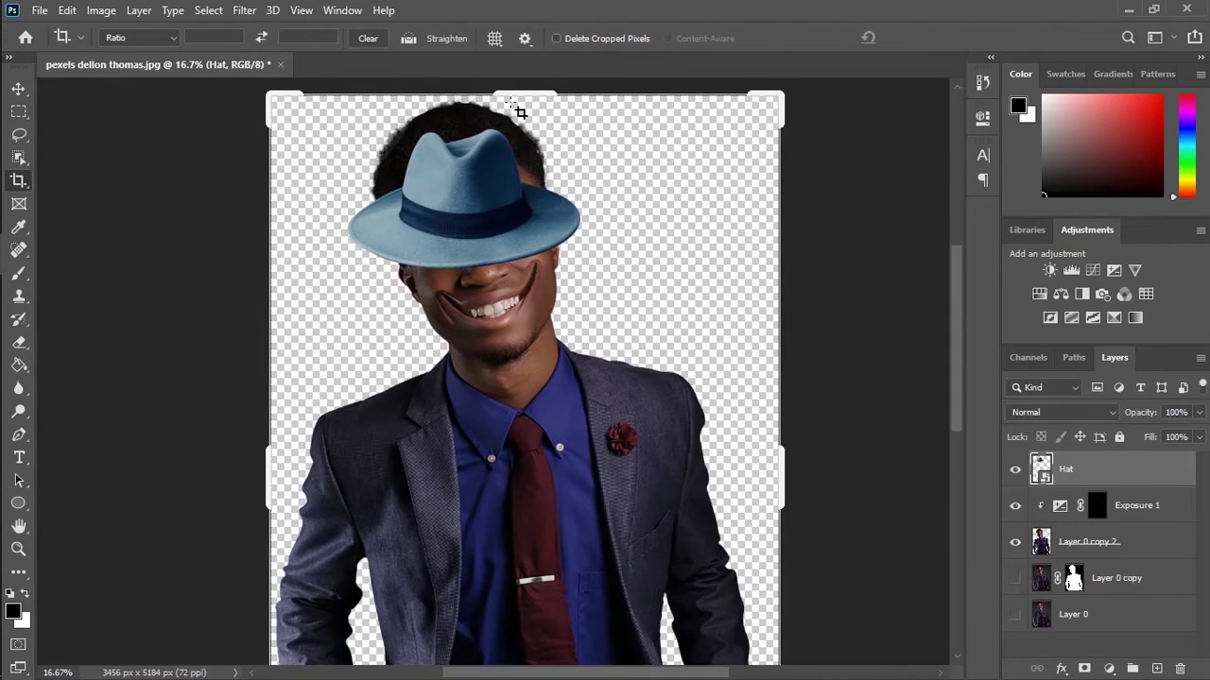
{"action": "key", "text": "ctrl+minus"}
{"action": "key", "text": "ctrl+minus"}
{"action": "left_click_drag", "start_coordinate": [503, 176], "coordinate": [493, 144]}
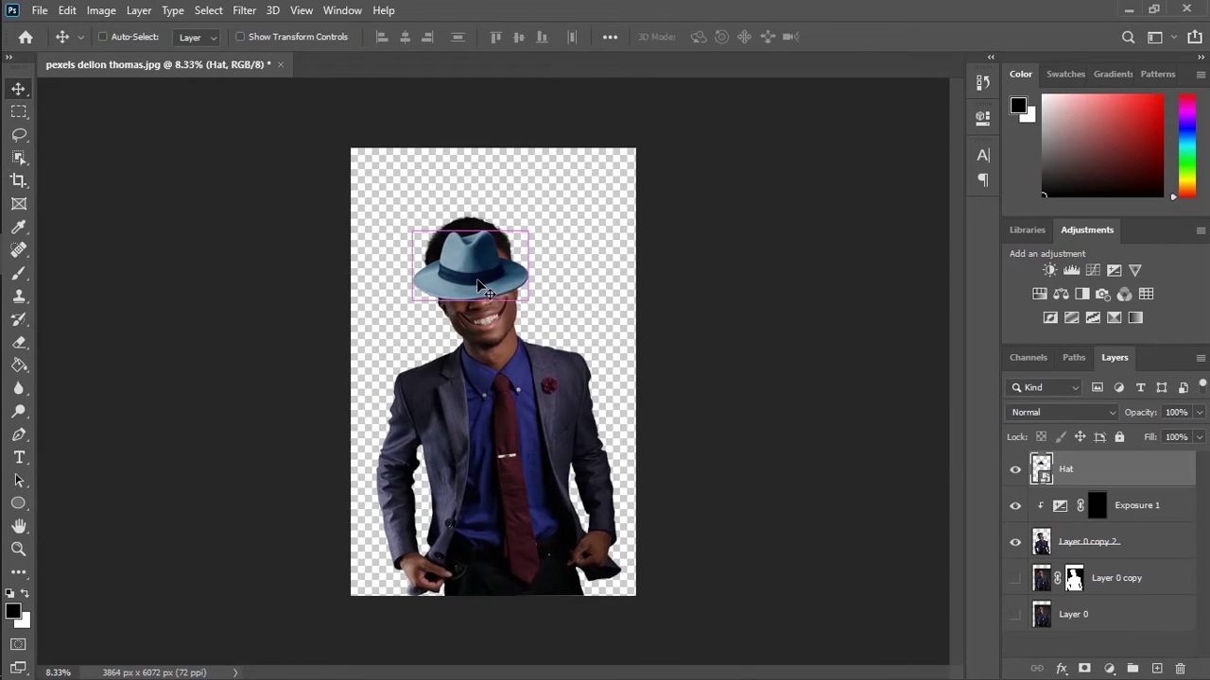
{"action": "key", "text": "ctrl+t"}
Rotate, flip vertically and enlarge the fedora so it sits tilted on the head
{"action": "key", "text": "ctrl+plus"}
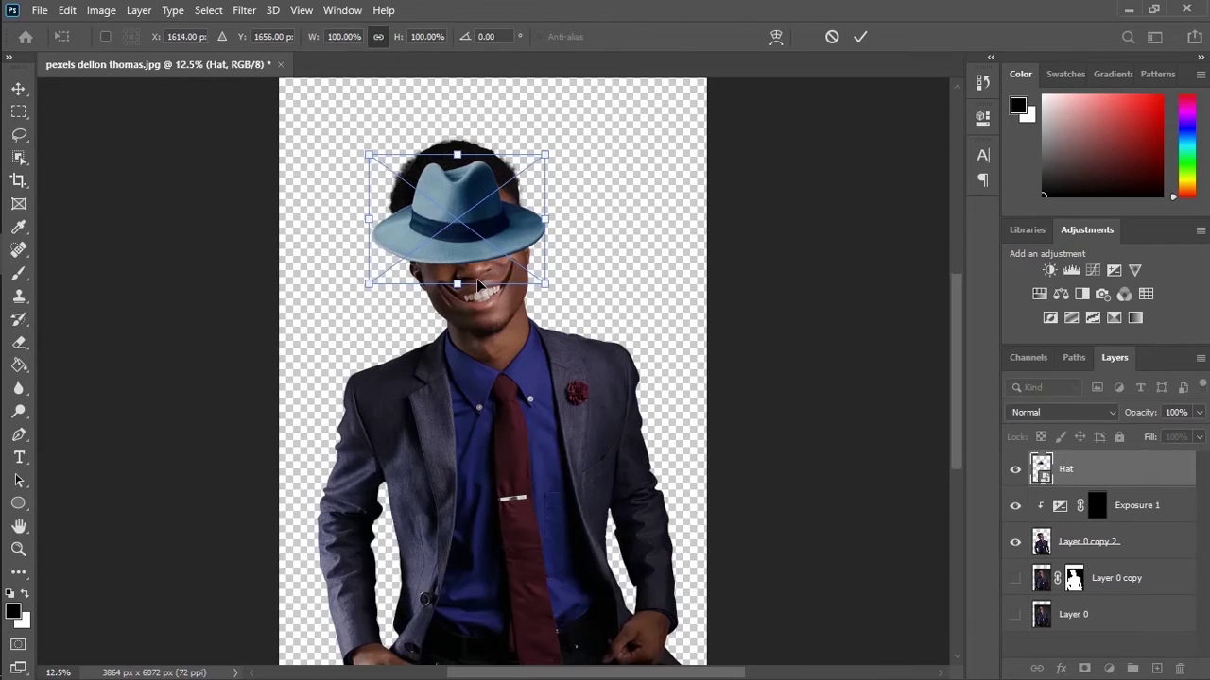
{"action": "key", "text": "ctrl+plus"}
{"action": "left_click_drag", "start_coordinate": [476, 308], "coordinate": [511, 456]}
{"action": "left_click_drag", "start_coordinate": [533, 348], "coordinate": [532, 307]}
{"action": "left_click_drag", "start_coordinate": [632, 164], "coordinate": [625, 118]}
{"action": "right_click", "coordinate": [516, 315]}
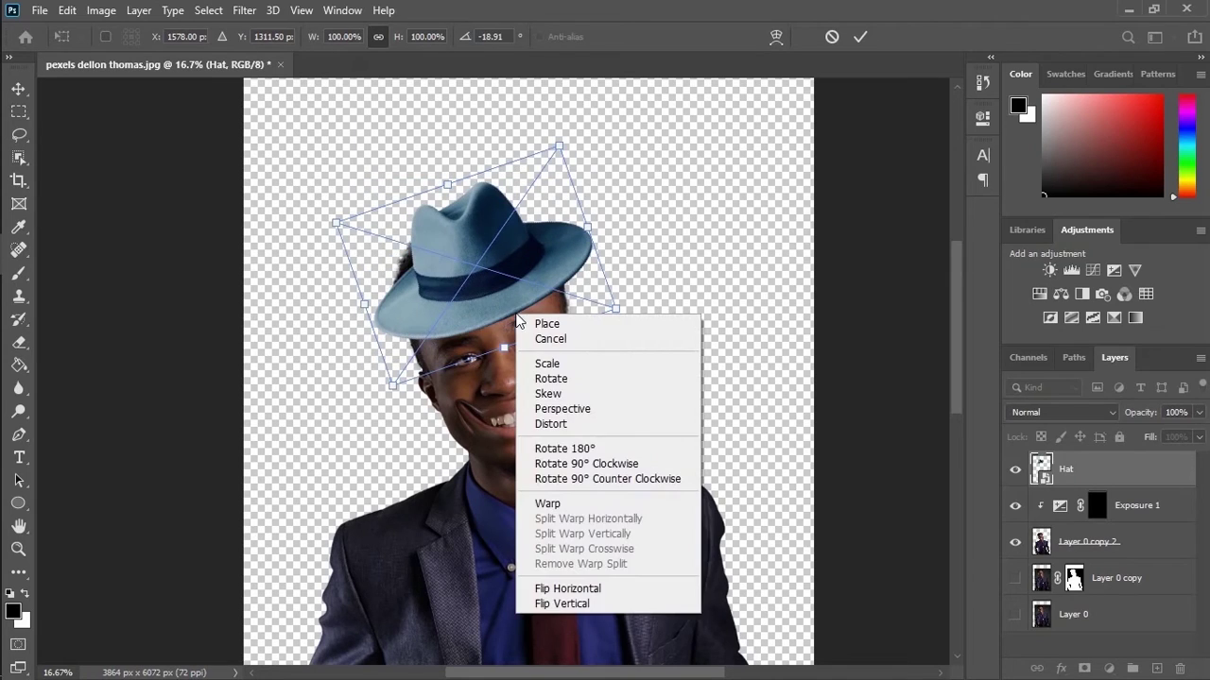
{"action": "left_click_drag", "start_coordinate": [573, 553], "coordinate": [567, 142]}
{"action": "left_click_drag", "start_coordinate": [487, 310], "coordinate": [461, 321]}
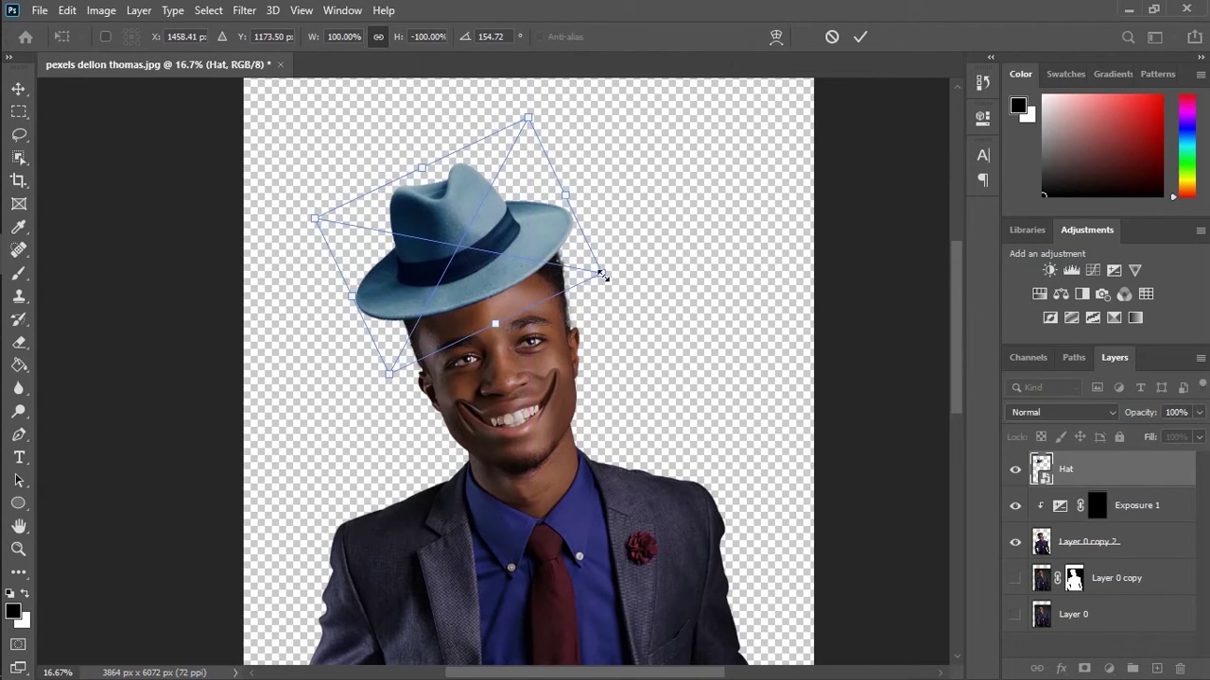
{"action": "left_click_drag", "start_coordinate": [605, 273], "coordinate": [655, 305]}
{"action": "key", "text": "Return"}
{"action": "key", "text": "ctrl+minus"}
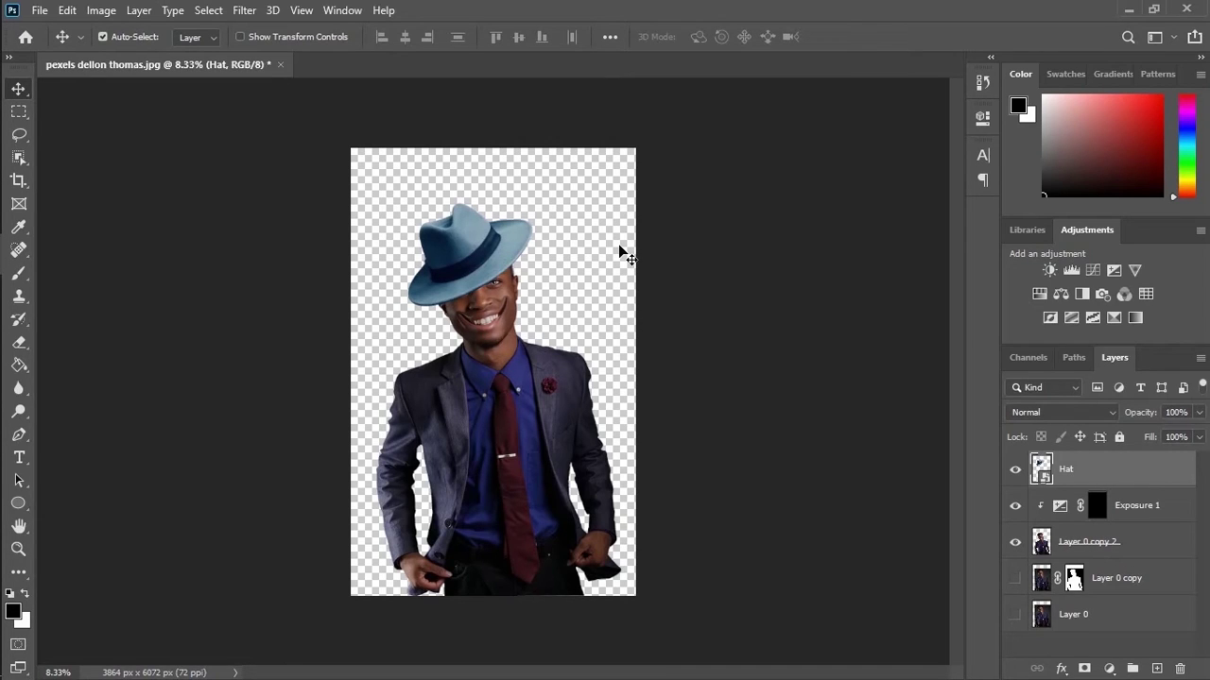
{"action": "left_click", "coordinate": [1118, 543]}
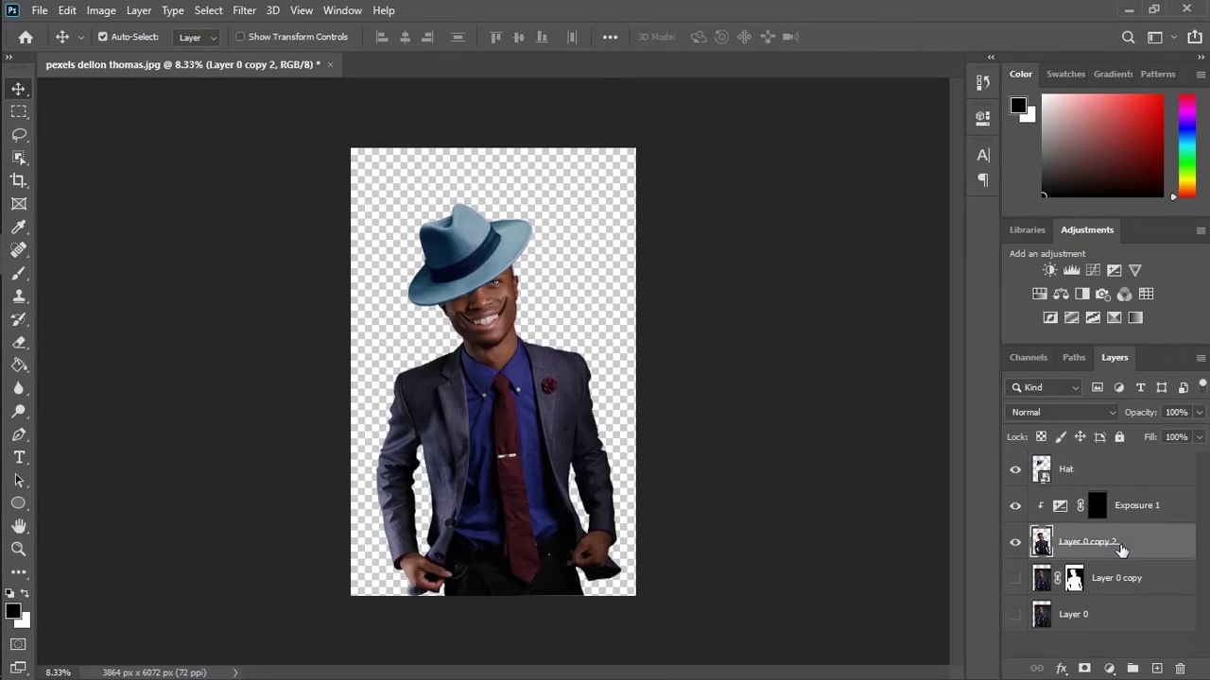
Add an Exposure 2 adjustment of about -2.9 on the man and invert its mask
{"action": "left_click", "coordinate": [1115, 271]}
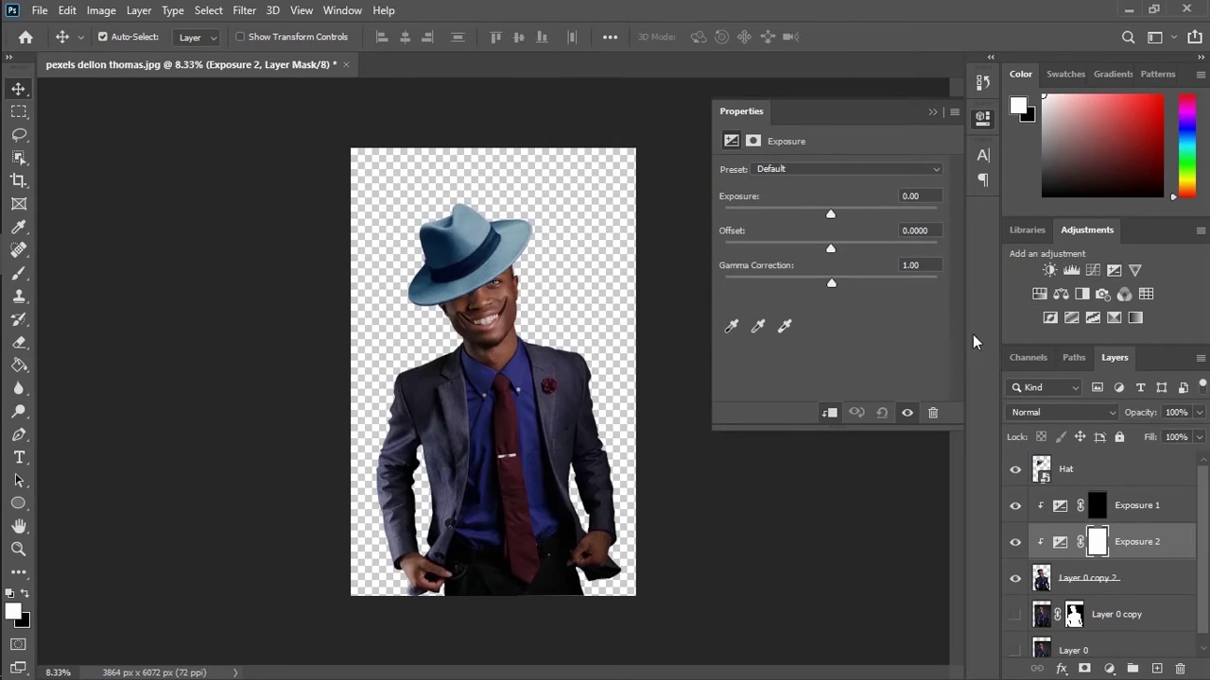
{"action": "left_click_drag", "start_coordinate": [828, 216], "coordinate": [785, 218]}
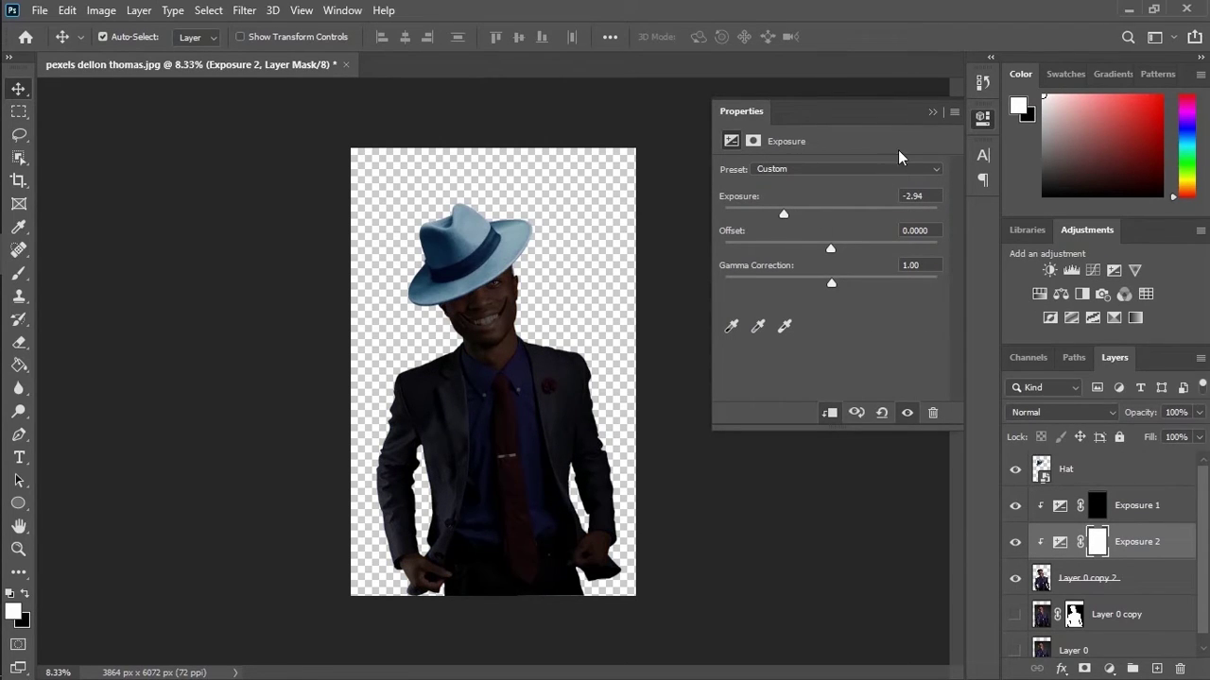
{"action": "left_click", "coordinate": [930, 114]}
{"action": "key", "text": "ctrl+i"}
Paint the darkening in as a shadow under the hat brim with a medium brush
{"action": "key", "text": "ctrl+plus"}
{"action": "key", "text": "ctrl+plus"}
{"action": "key", "text": "ctrl+plus"}
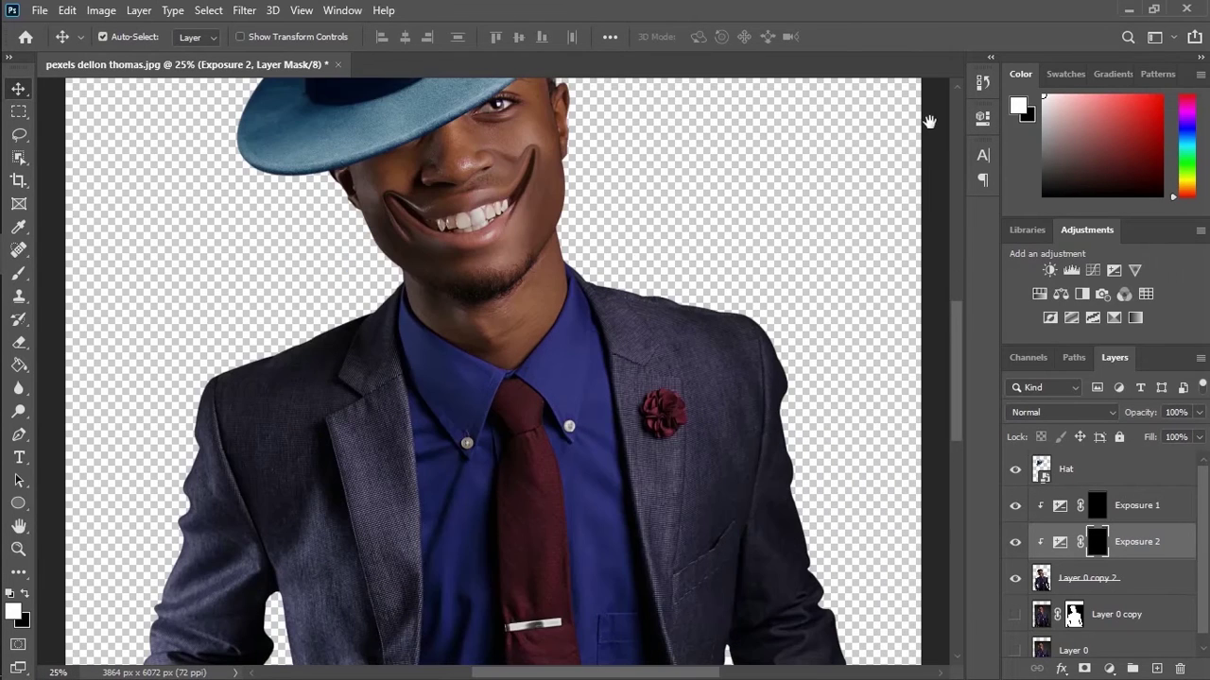
{"action": "left_click_drag", "start_coordinate": [517, 206], "coordinate": [574, 379]}
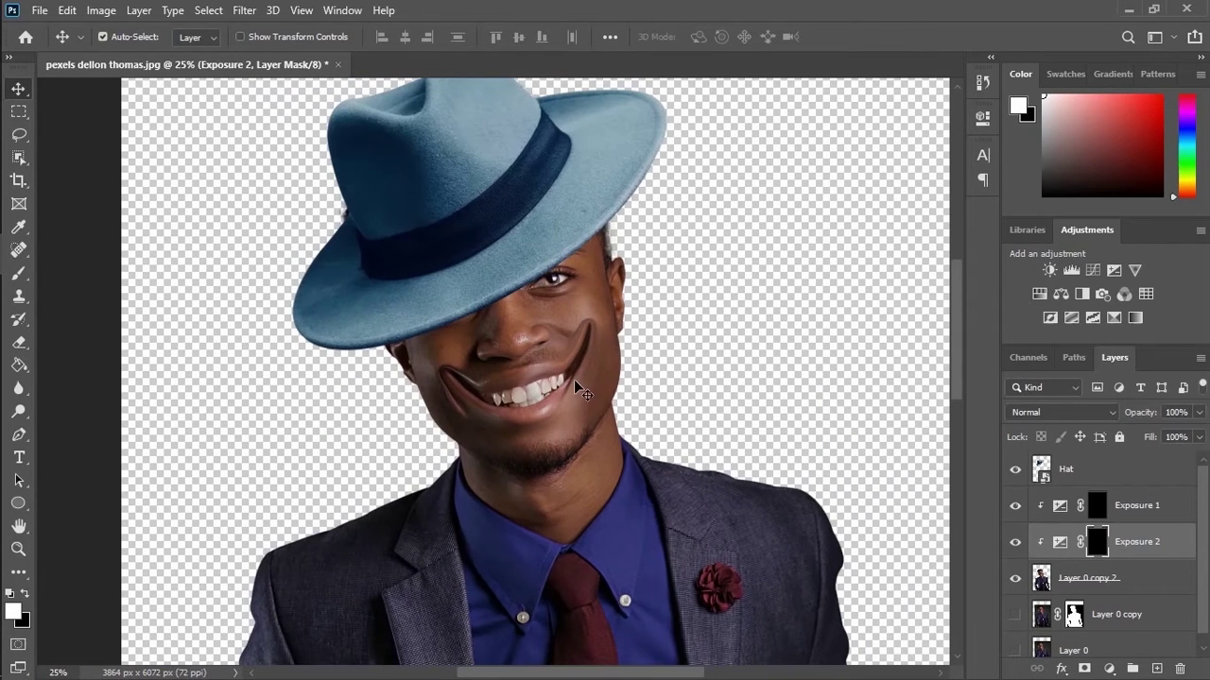
{"action": "key", "text": "b"}
{"action": "key", "text": "bracketright"}
{"action": "key", "text": "bracketright"}
{"action": "key", "text": "bracketright"}
{"action": "key", "text": "bracketright"}
{"action": "key", "text": "bracketright"}
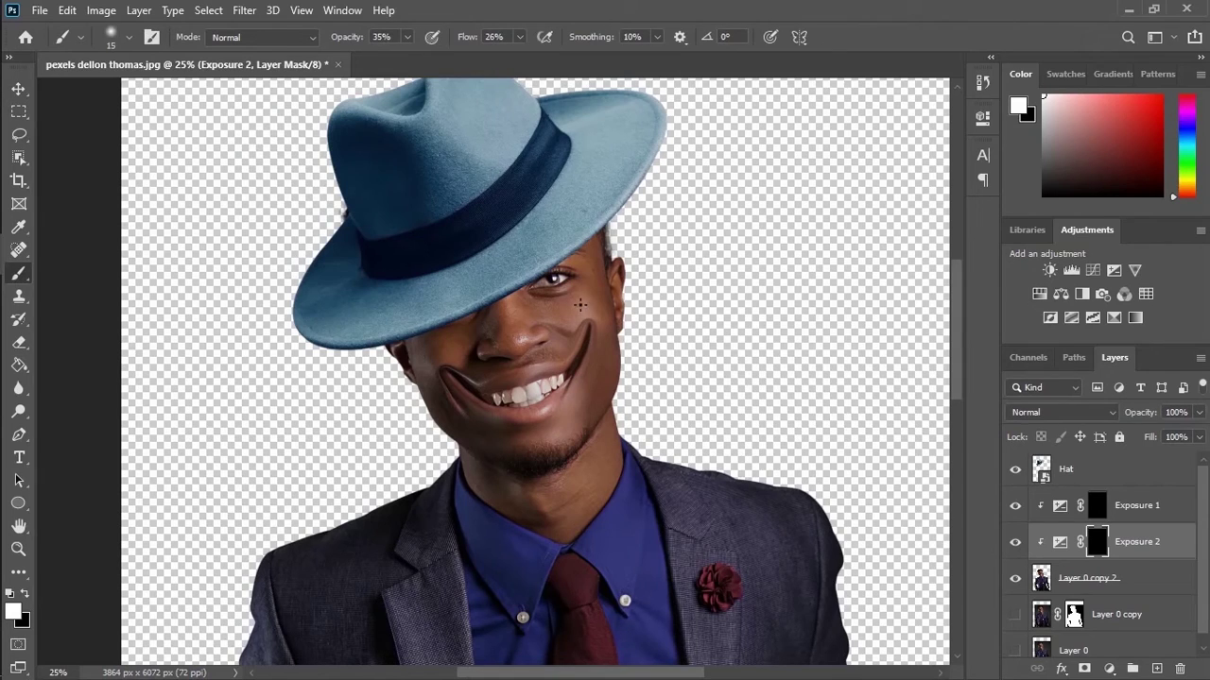
{"action": "key", "text": "bracketright"}
{"action": "key", "text": "bracketright"}
{"action": "key", "text": "bracketright"}
{"action": "key", "text": "bracketright"}
{"action": "key", "text": "bracketright"}
{"action": "key", "text": "bracketright"}
{"action": "key", "text": "bracketright"}
{"action": "key", "text": "bracketright"}
{"action": "key", "text": "bracketleft"}
{"action": "key", "text": "bracketleft"}
{"action": "key", "text": "bracketleft"}
{"action": "key", "text": "bracketleft"}
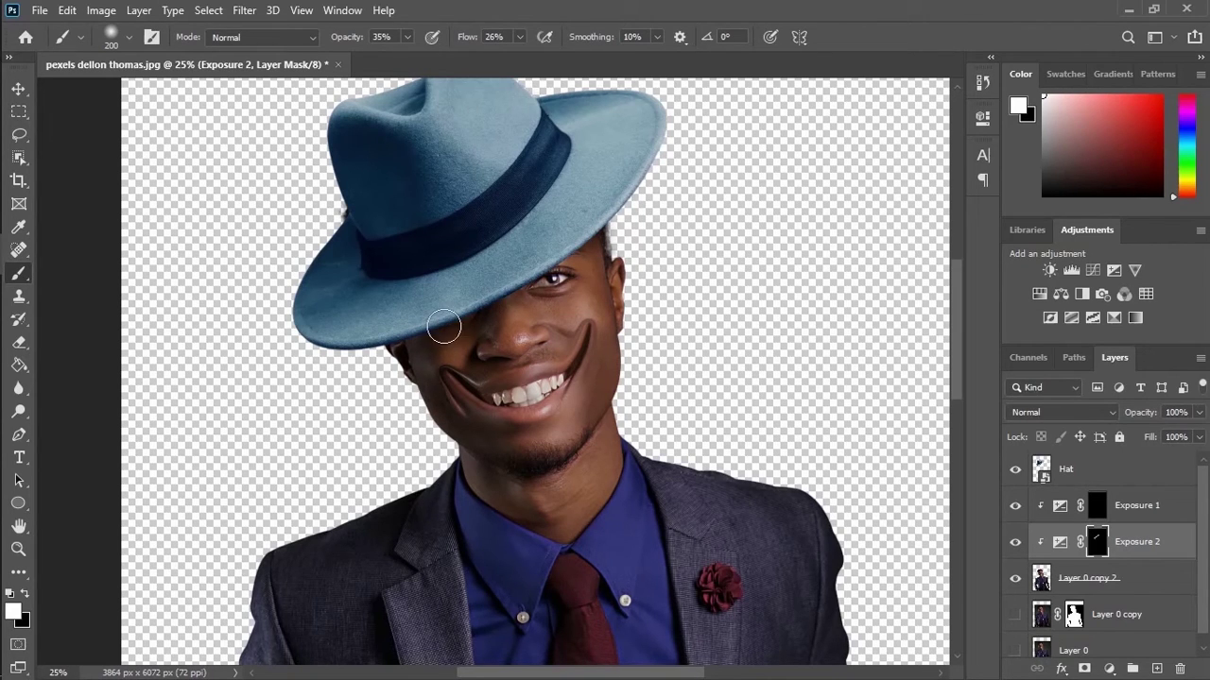
{"action": "left_click", "coordinate": [1138, 469]}
{"action": "left_click", "coordinate": [1072, 271]}
Set the hat's clipped Levels midtones to about 0.85, then switch to black on the Exposure 2 mask
{"action": "left_click_drag", "start_coordinate": [845, 300], "coordinate": [854, 306]}
{"action": "scroll", "coordinate": [593, 322], "scroll_direction": "down", "scroll_amount": 2}
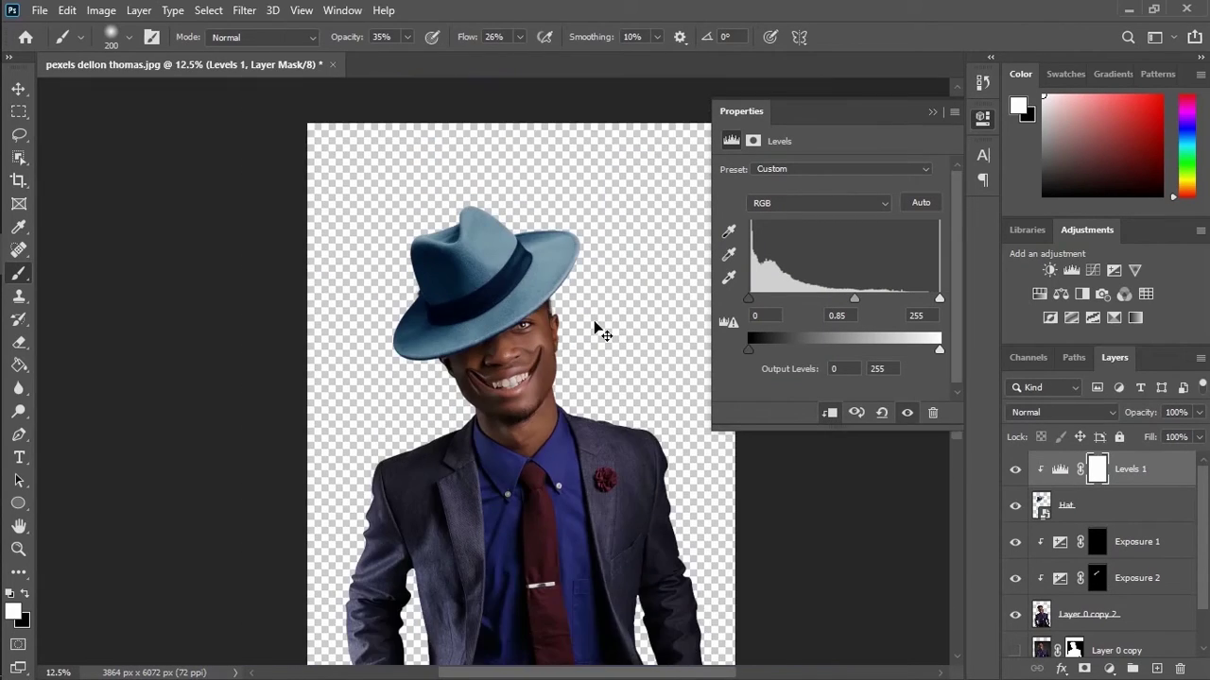
{"action": "left_click_drag", "start_coordinate": [858, 301], "coordinate": [856, 302]}
{"action": "left_click", "coordinate": [927, 111]}
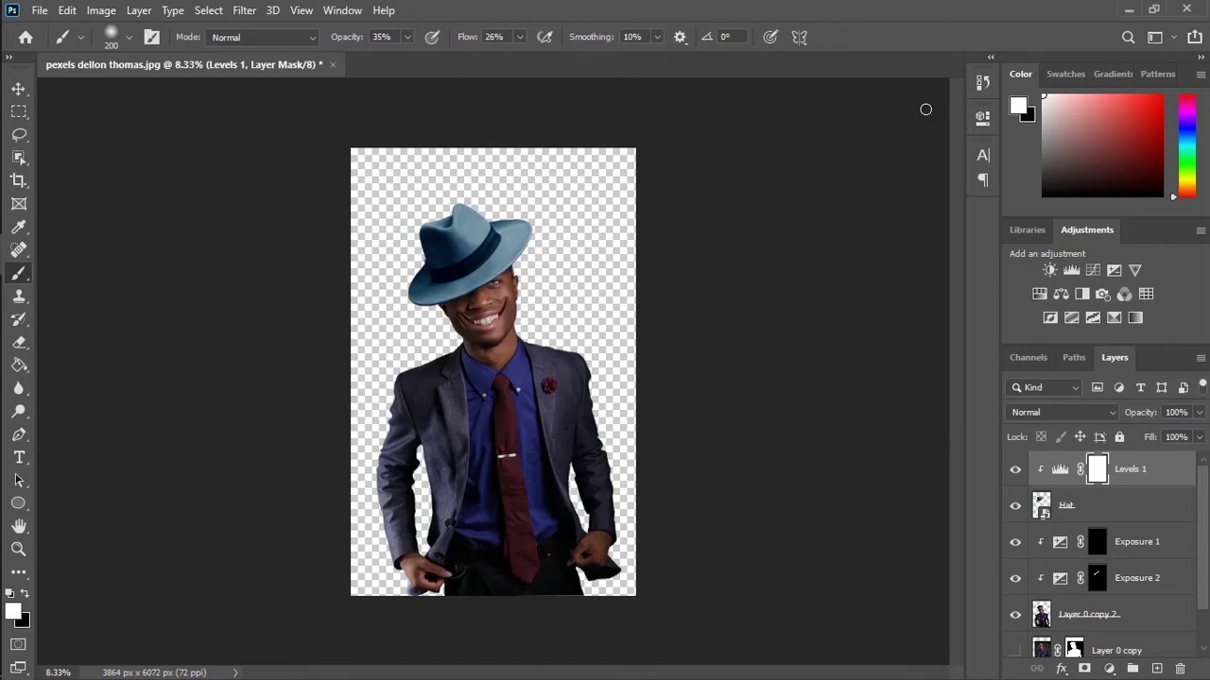
{"action": "scroll", "coordinate": [632, 296], "scroll_direction": "up", "scroll_amount": 1}
{"action": "left_click", "coordinate": [1097, 572]}
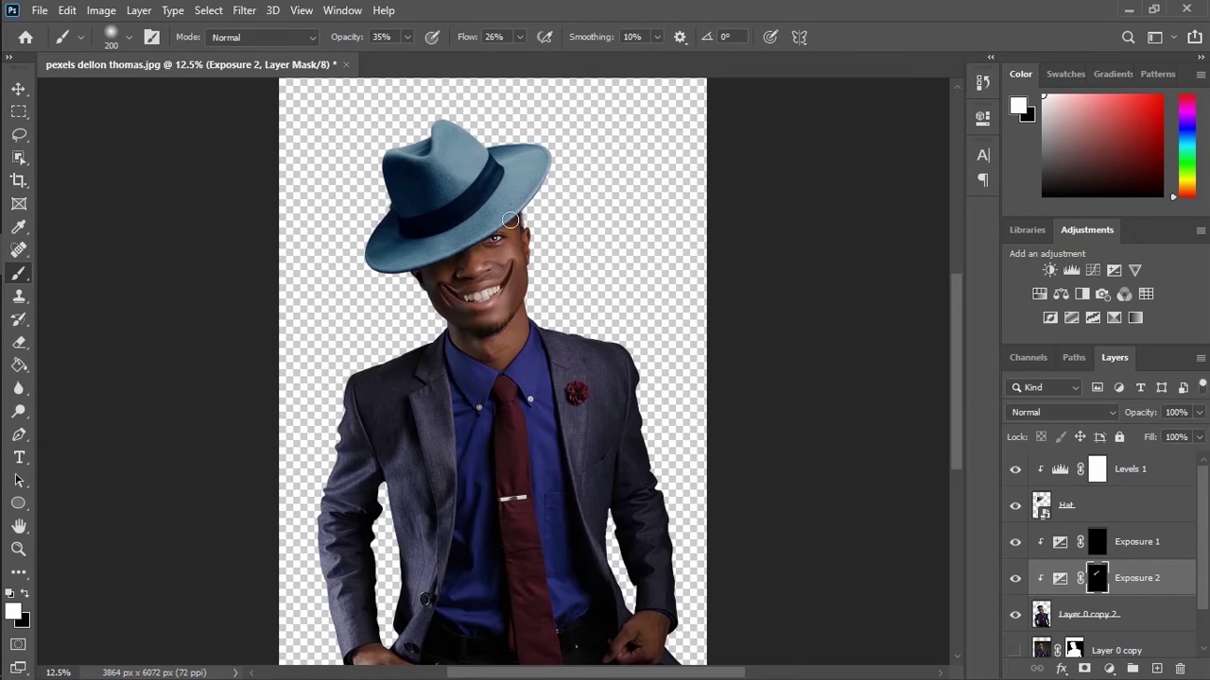
{"action": "key", "text": "x"}
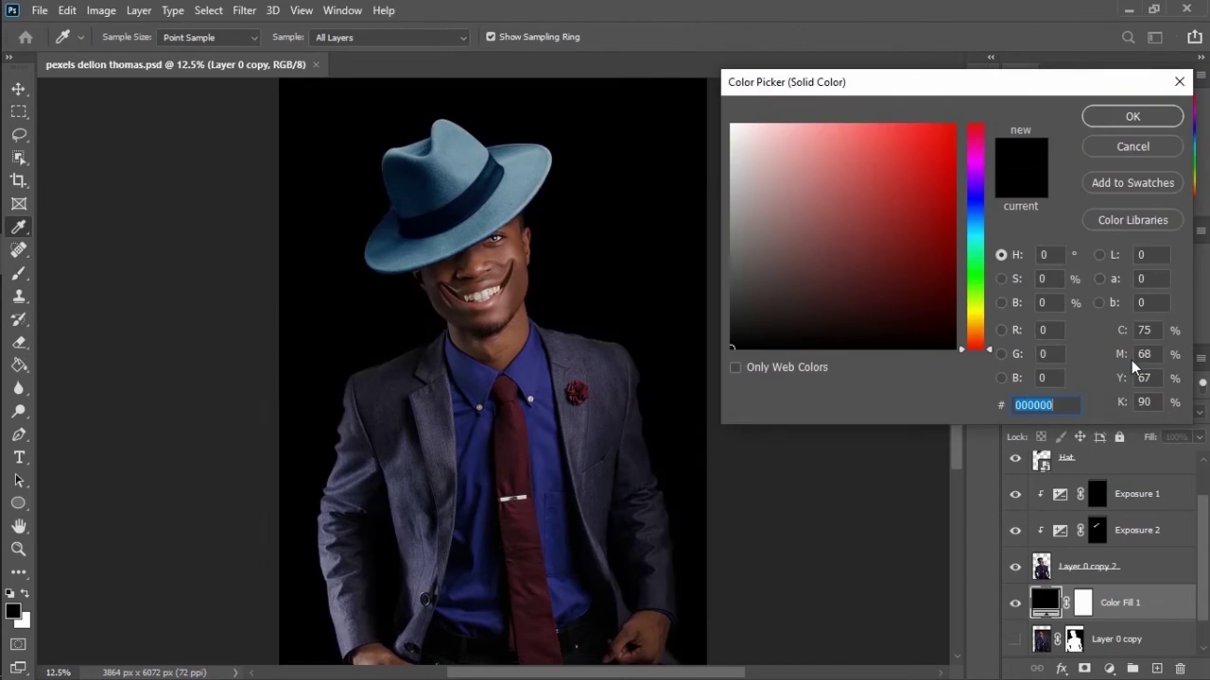
Enter 797979 as the Solid Color fill's colour and confirm it
{"action": "type", "text": "797979"}
{"action": "key", "text": "Return"}
{"action": "mouse_move", "coordinate": [959, 358]}
{"action": "left_mouse_down"}
{"action": "mouse_move", "coordinate": [962, 395]}
{"action": "mouse_move", "coordinate": [959, 355]}
{"action": "left_mouse_up"}
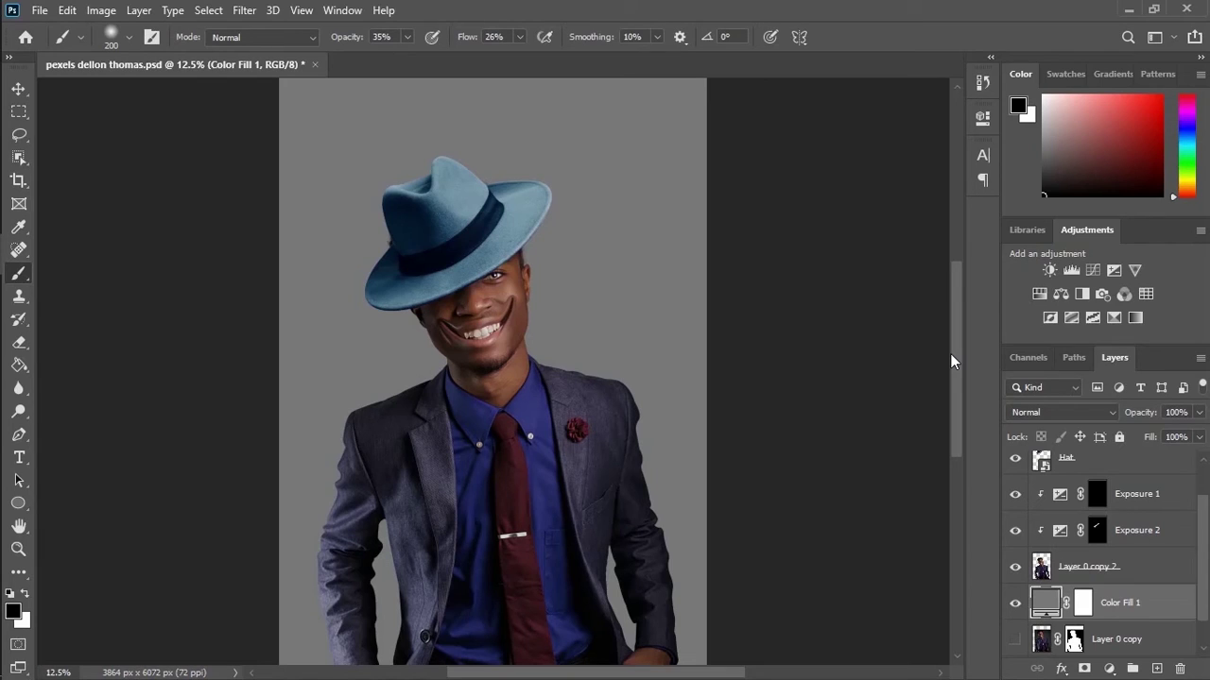
{"action": "mouse_move", "coordinate": [951, 356]}
{"action": "left_mouse_down"}
{"action": "mouse_move", "coordinate": [952, 399]}
{"action": "mouse_move", "coordinate": [945, 366]}
{"action": "left_mouse_up"}
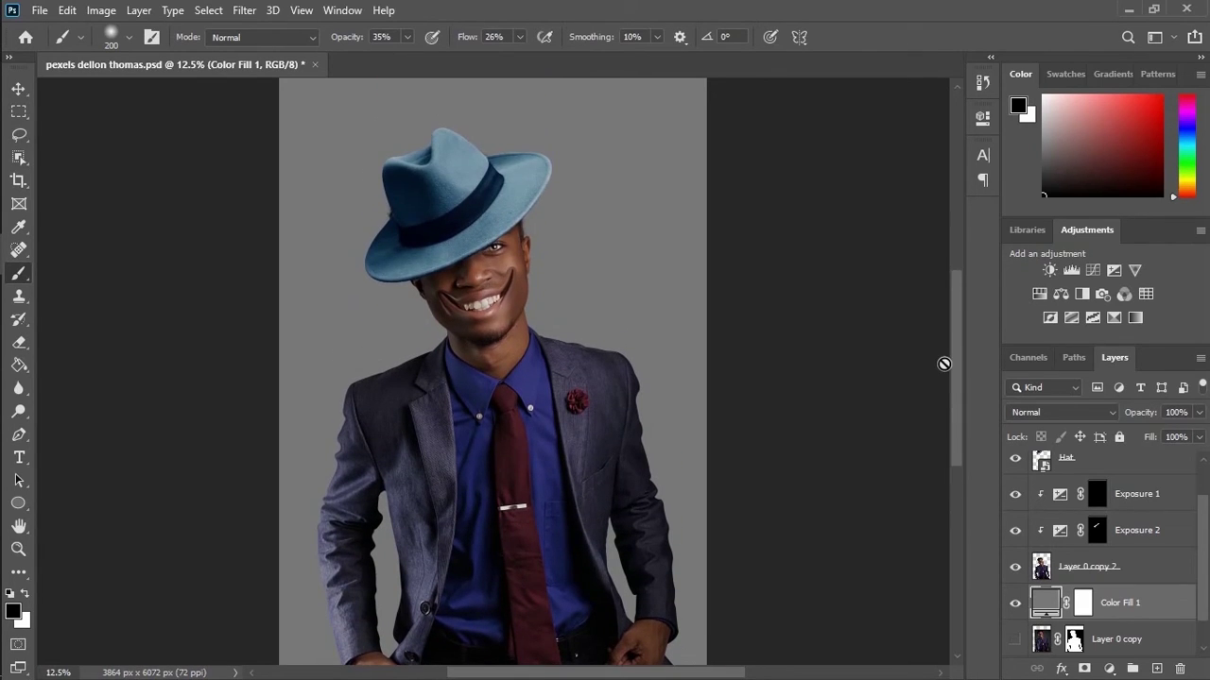